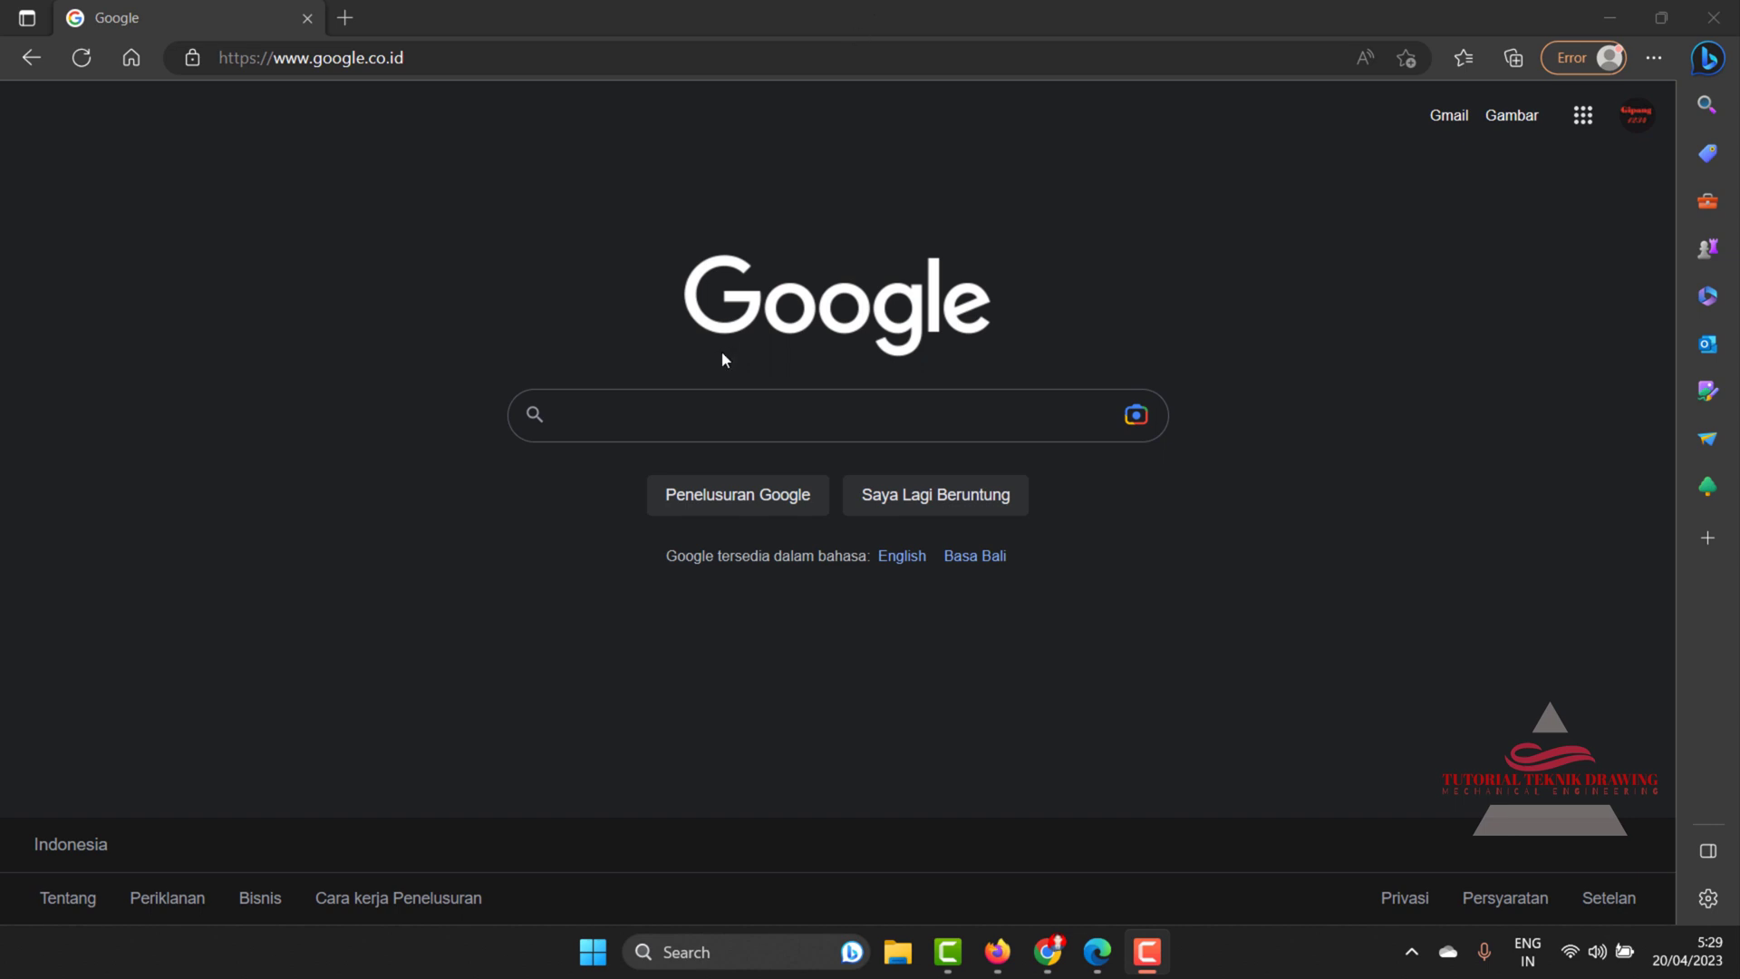
# Step: Search Google for 'autodesk fusion 360 download' using the suggested query
pyautogui.click(797, 375)
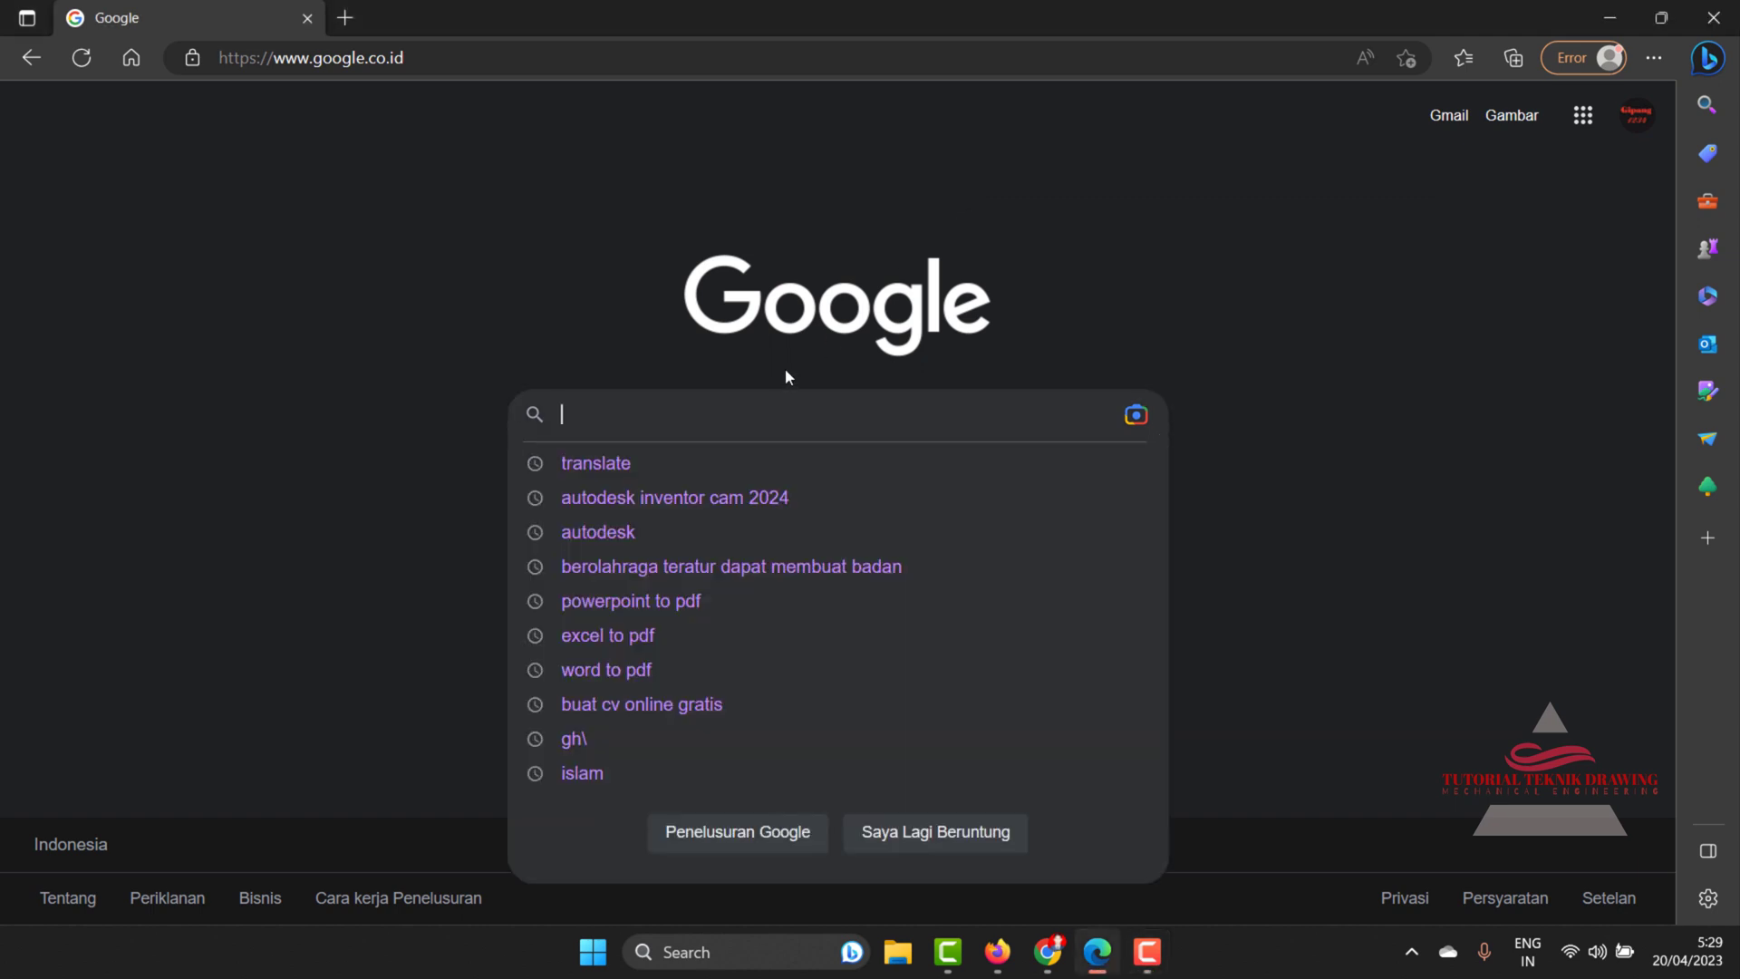
pyautogui.write('autde')
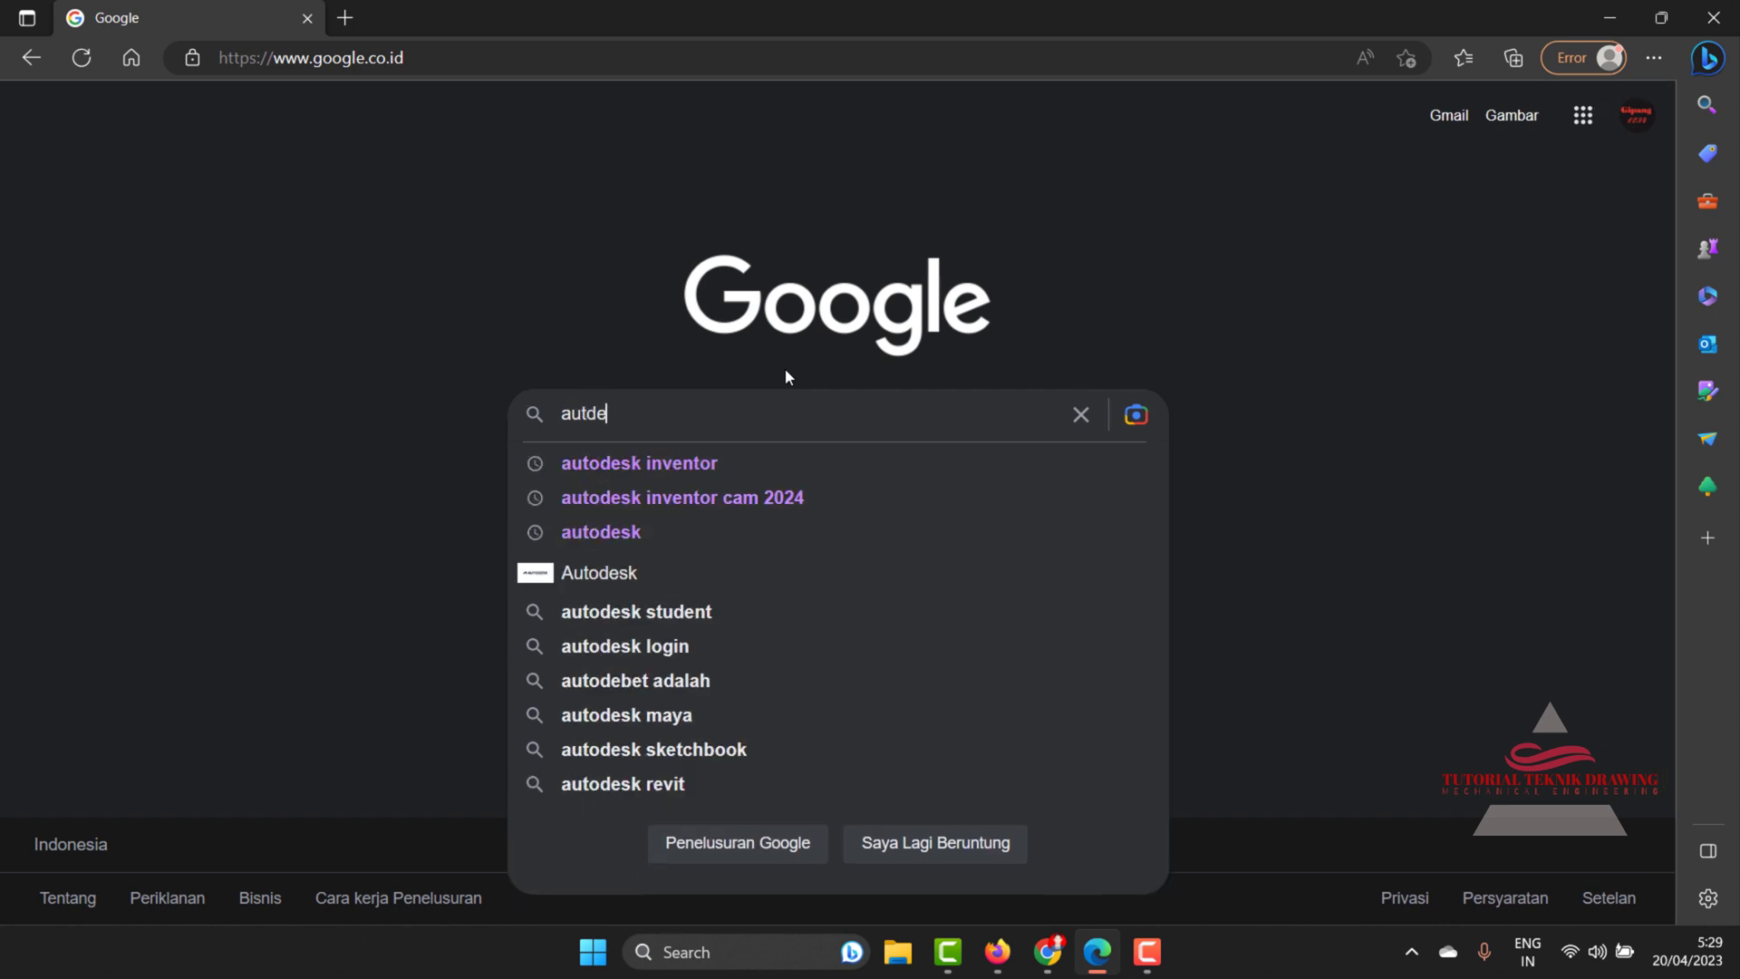
pyautogui.write('s')
pyautogui.press('BackSpace')
pyautogui.press('BackSpace')
pyautogui.press('BackSpace')
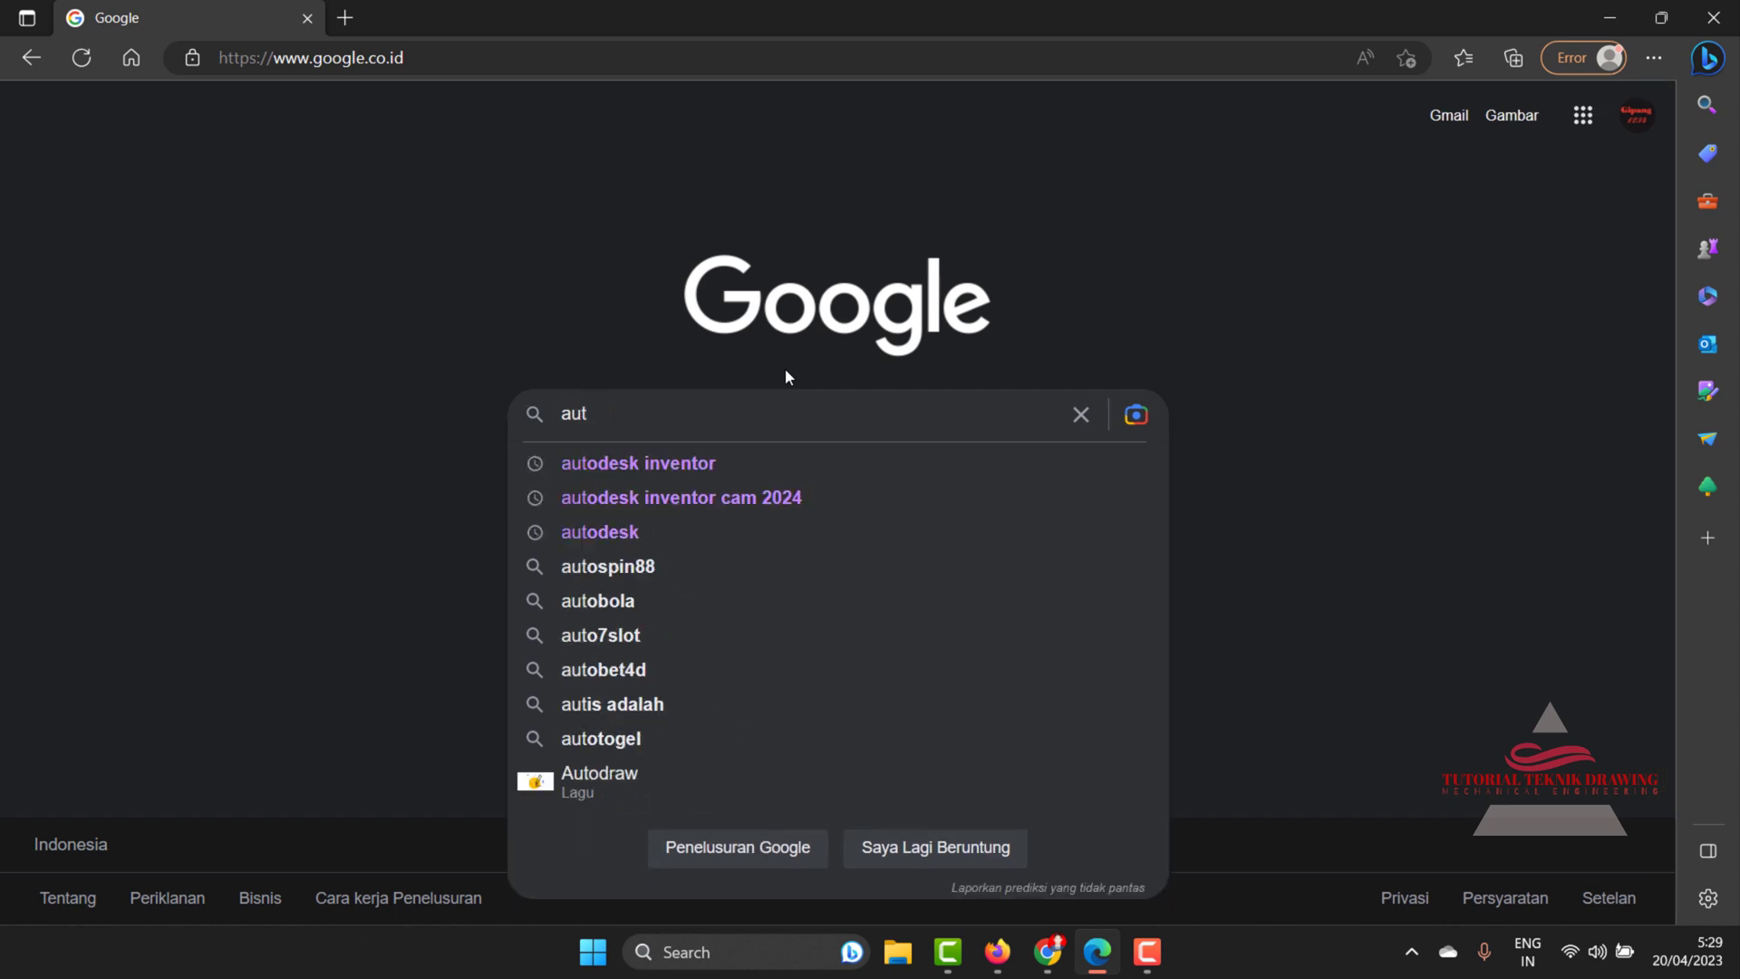
pyautogui.write('odesk')
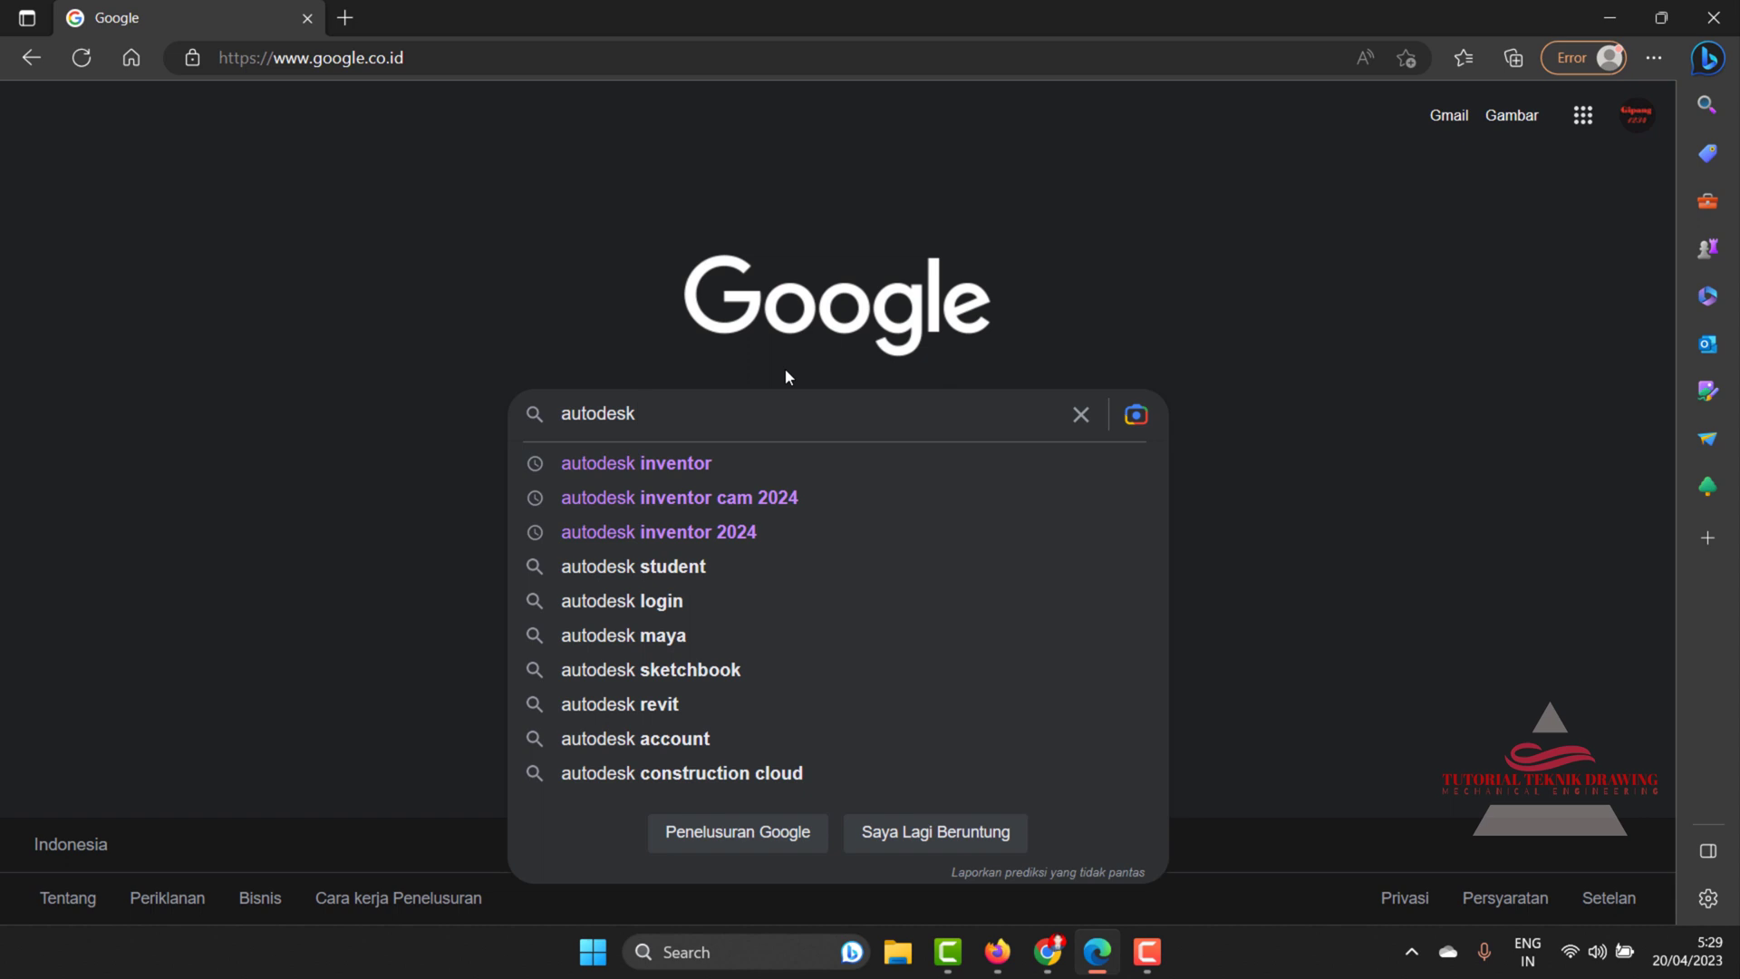
pyautogui.write(' fus')
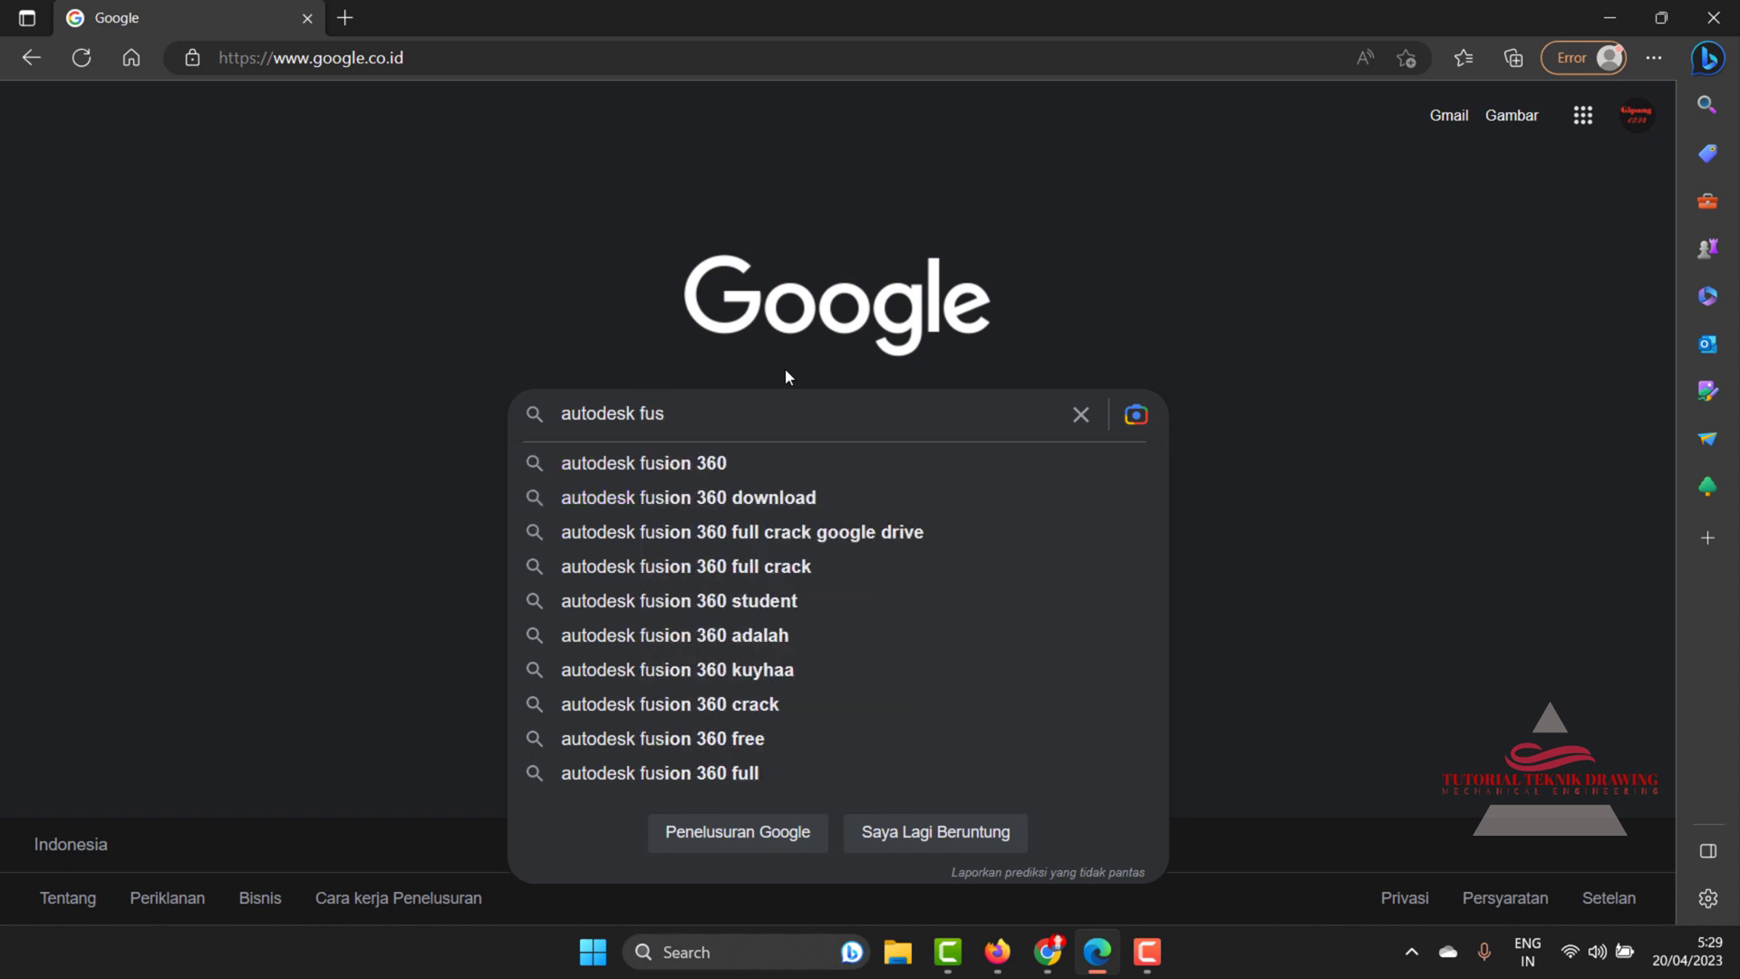
pyautogui.press('Down')
pyautogui.press('Down')
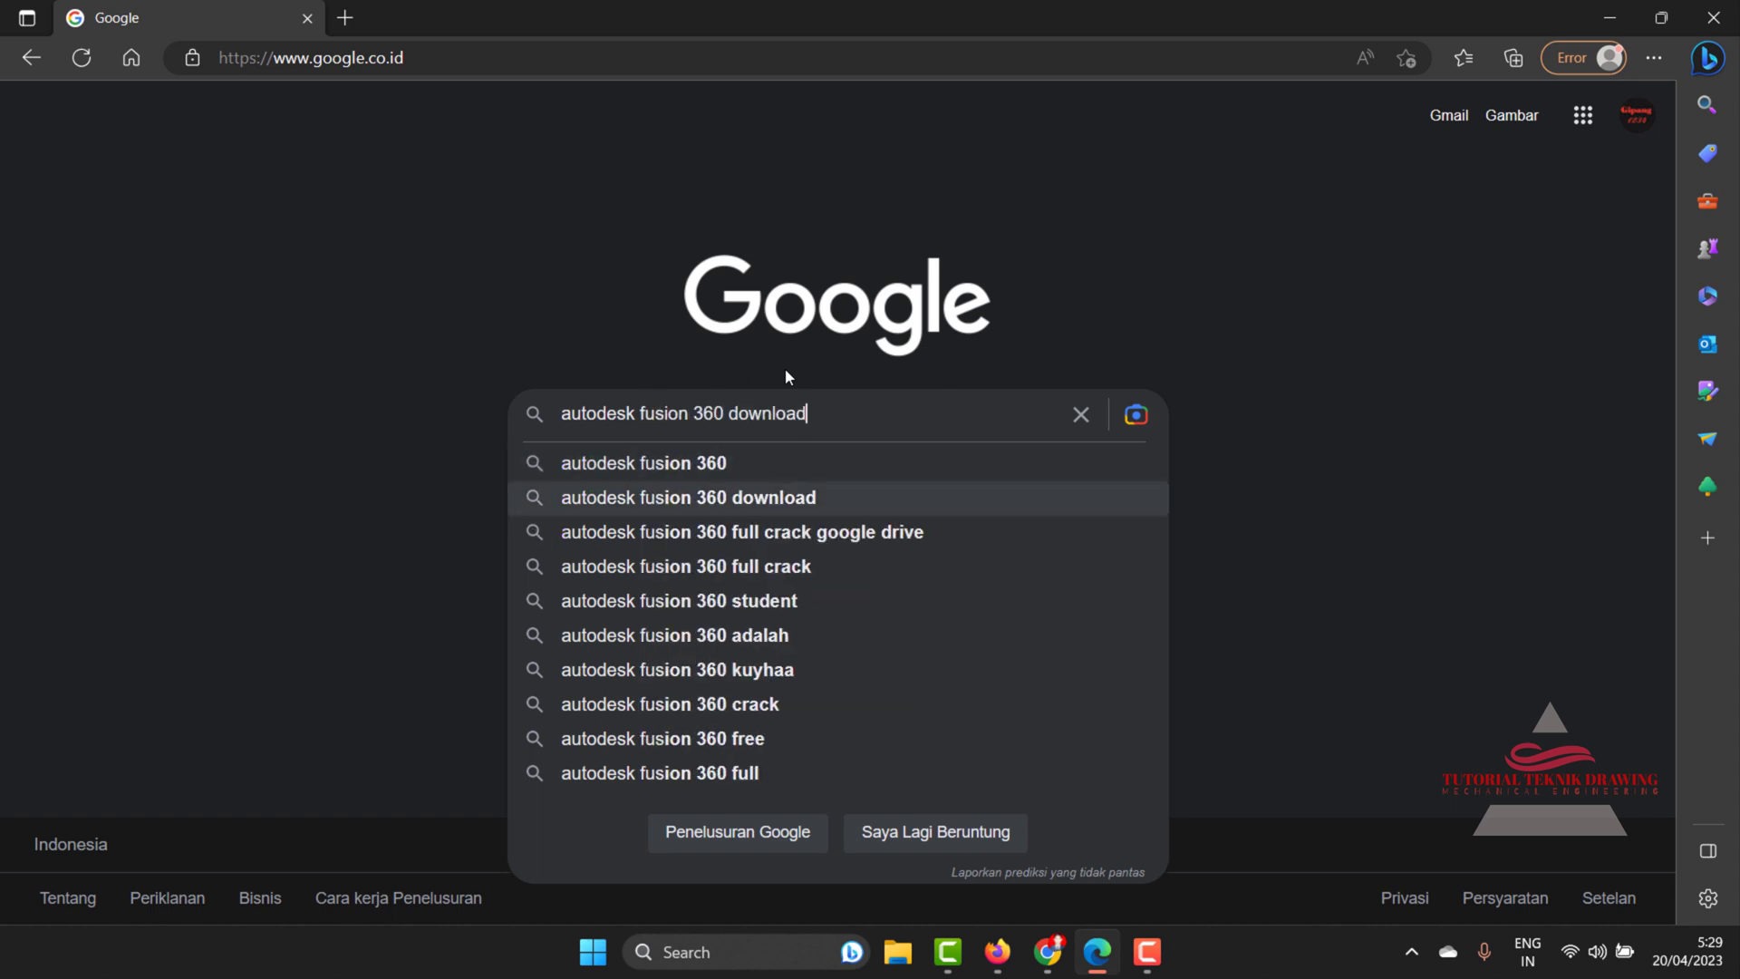
pyautogui.press('Return')
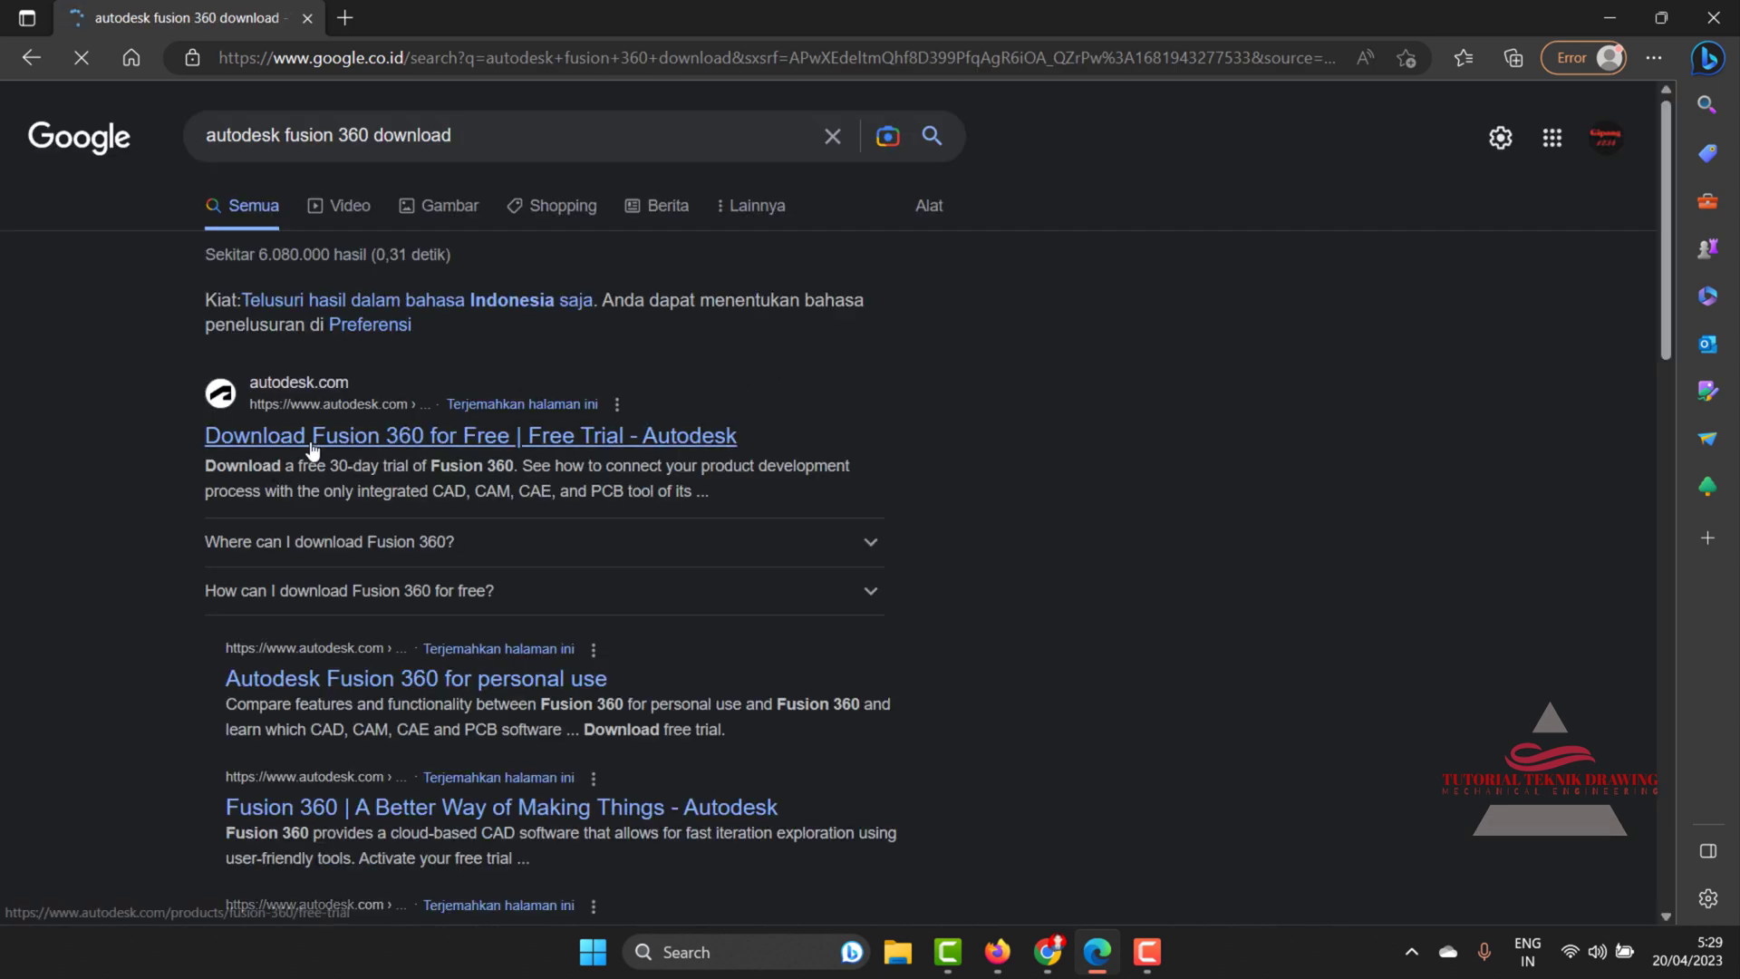
# Step: Open the 'Download Fusion 360 for Free' result in a new tab and look over the page
pyautogui.rightClick(358, 444)
pyautogui.click(396, 458)
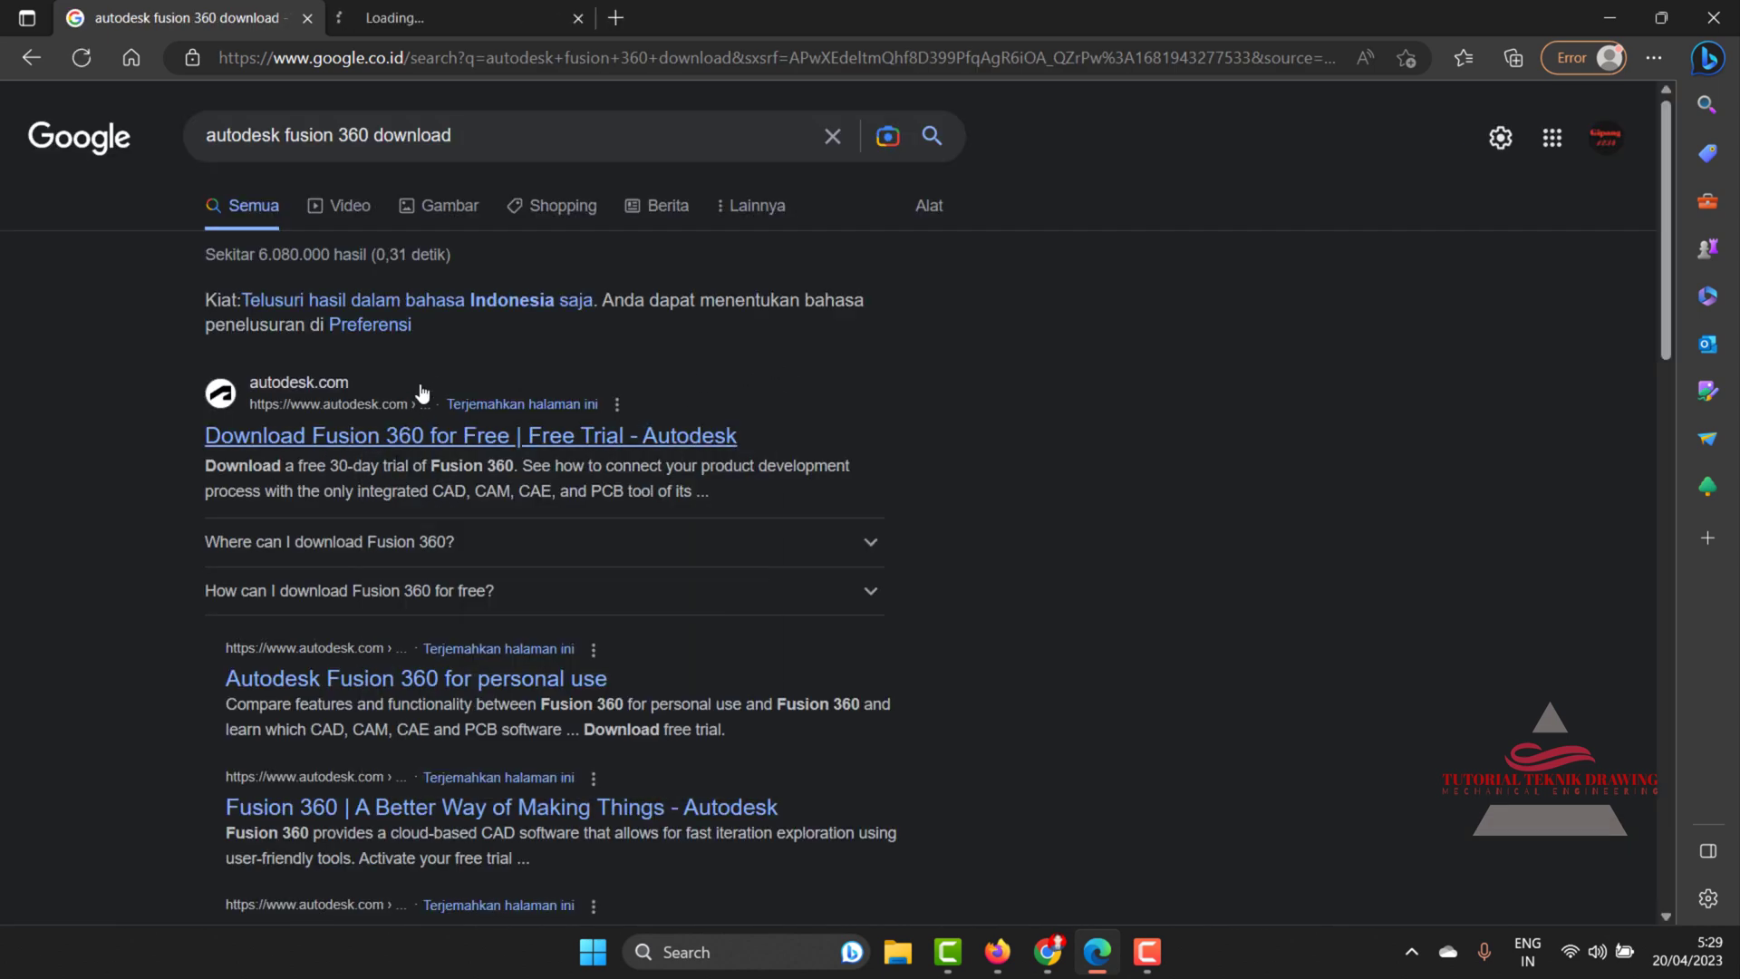
pyautogui.click(420, 14)
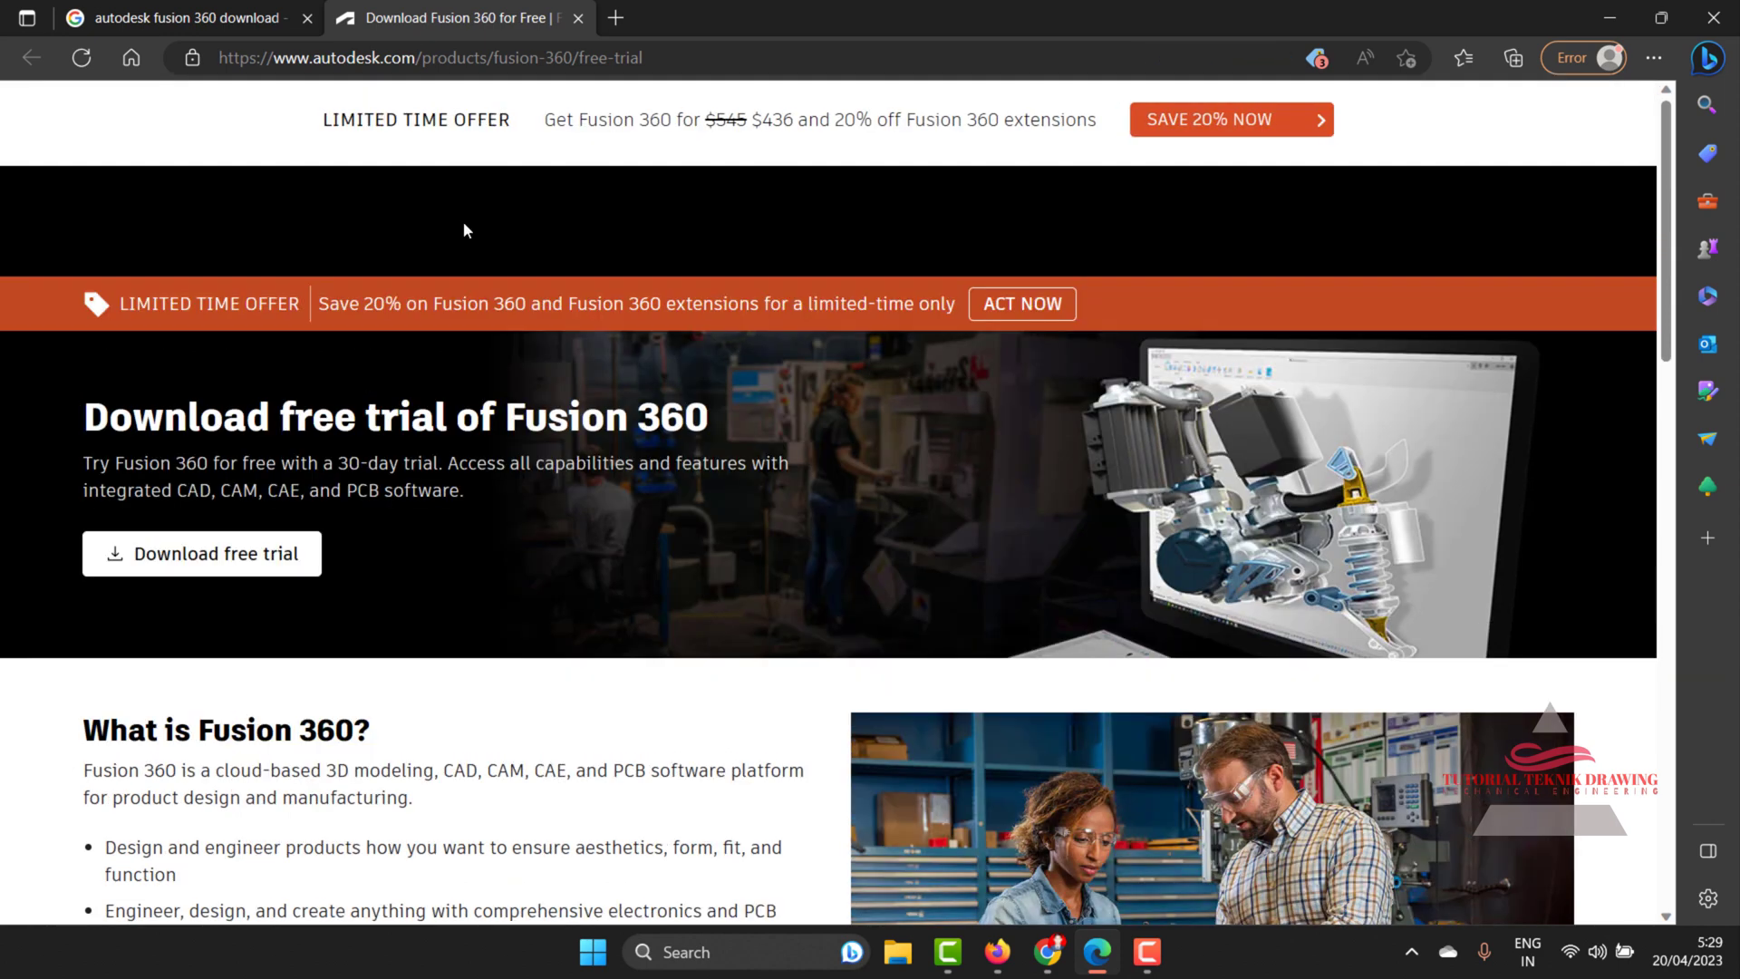
pyautogui.scroll(-1, 464, 221)
pyautogui.scroll(-3, 476, 219)
pyautogui.scroll(-1, 475, 218)
pyautogui.scroll(-2, 475, 218)
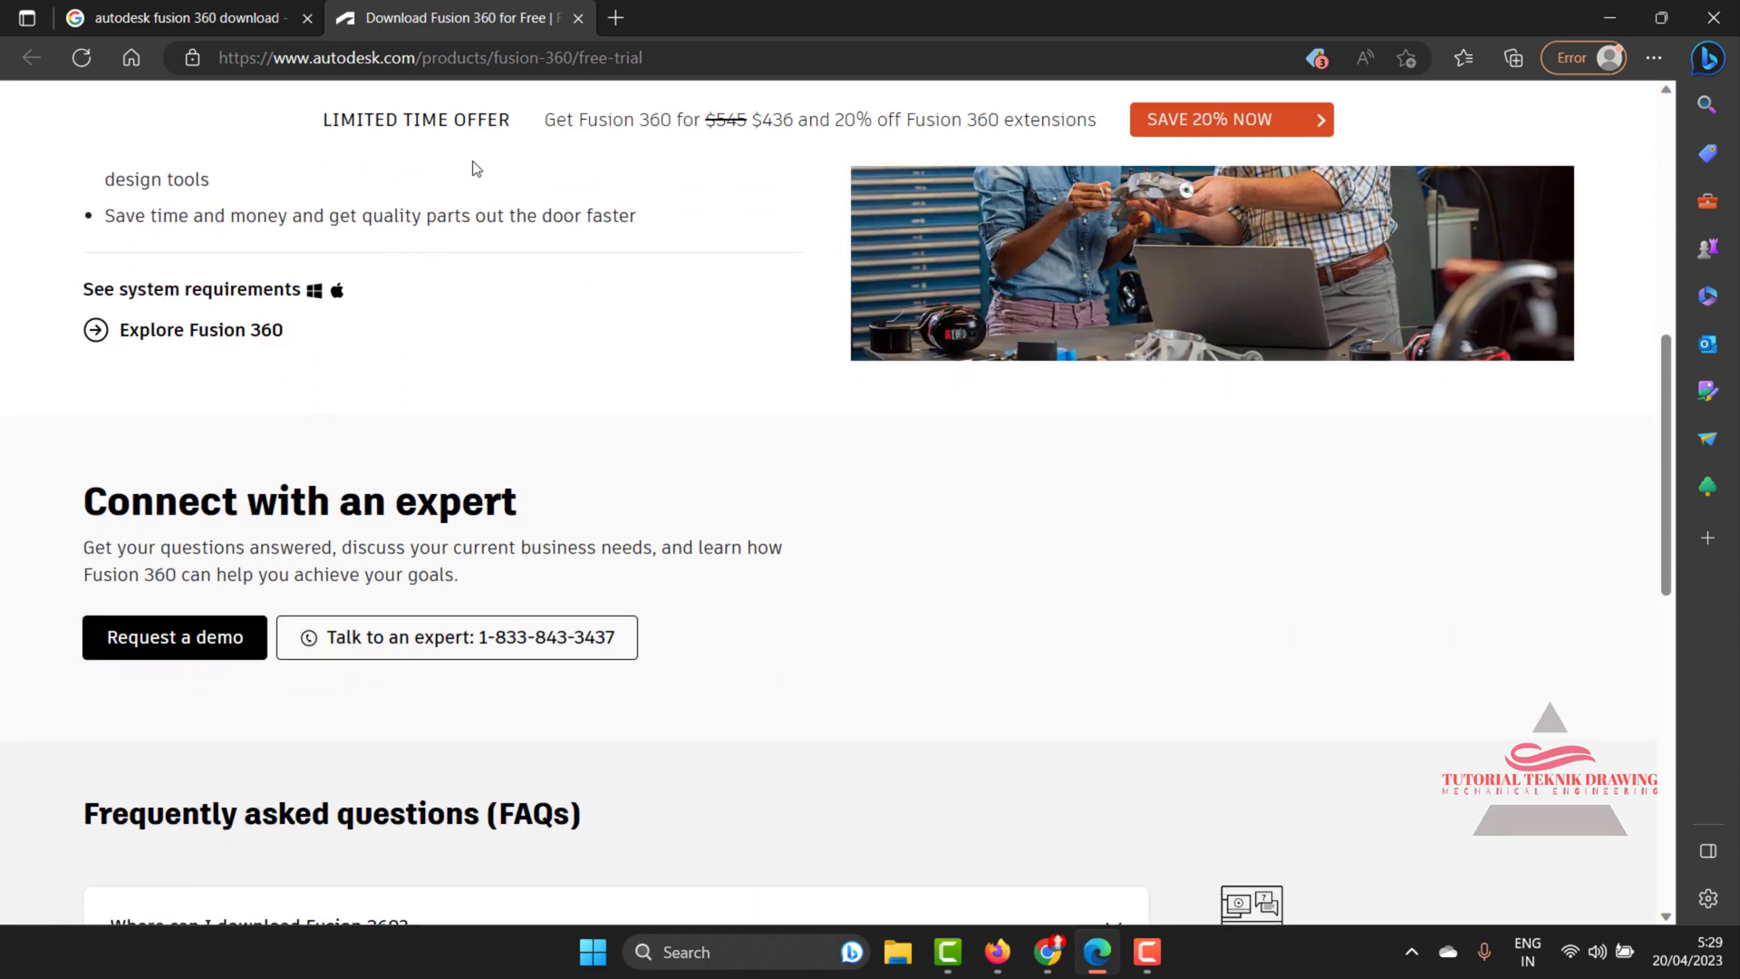
pyautogui.scroll(4, 272, 462)
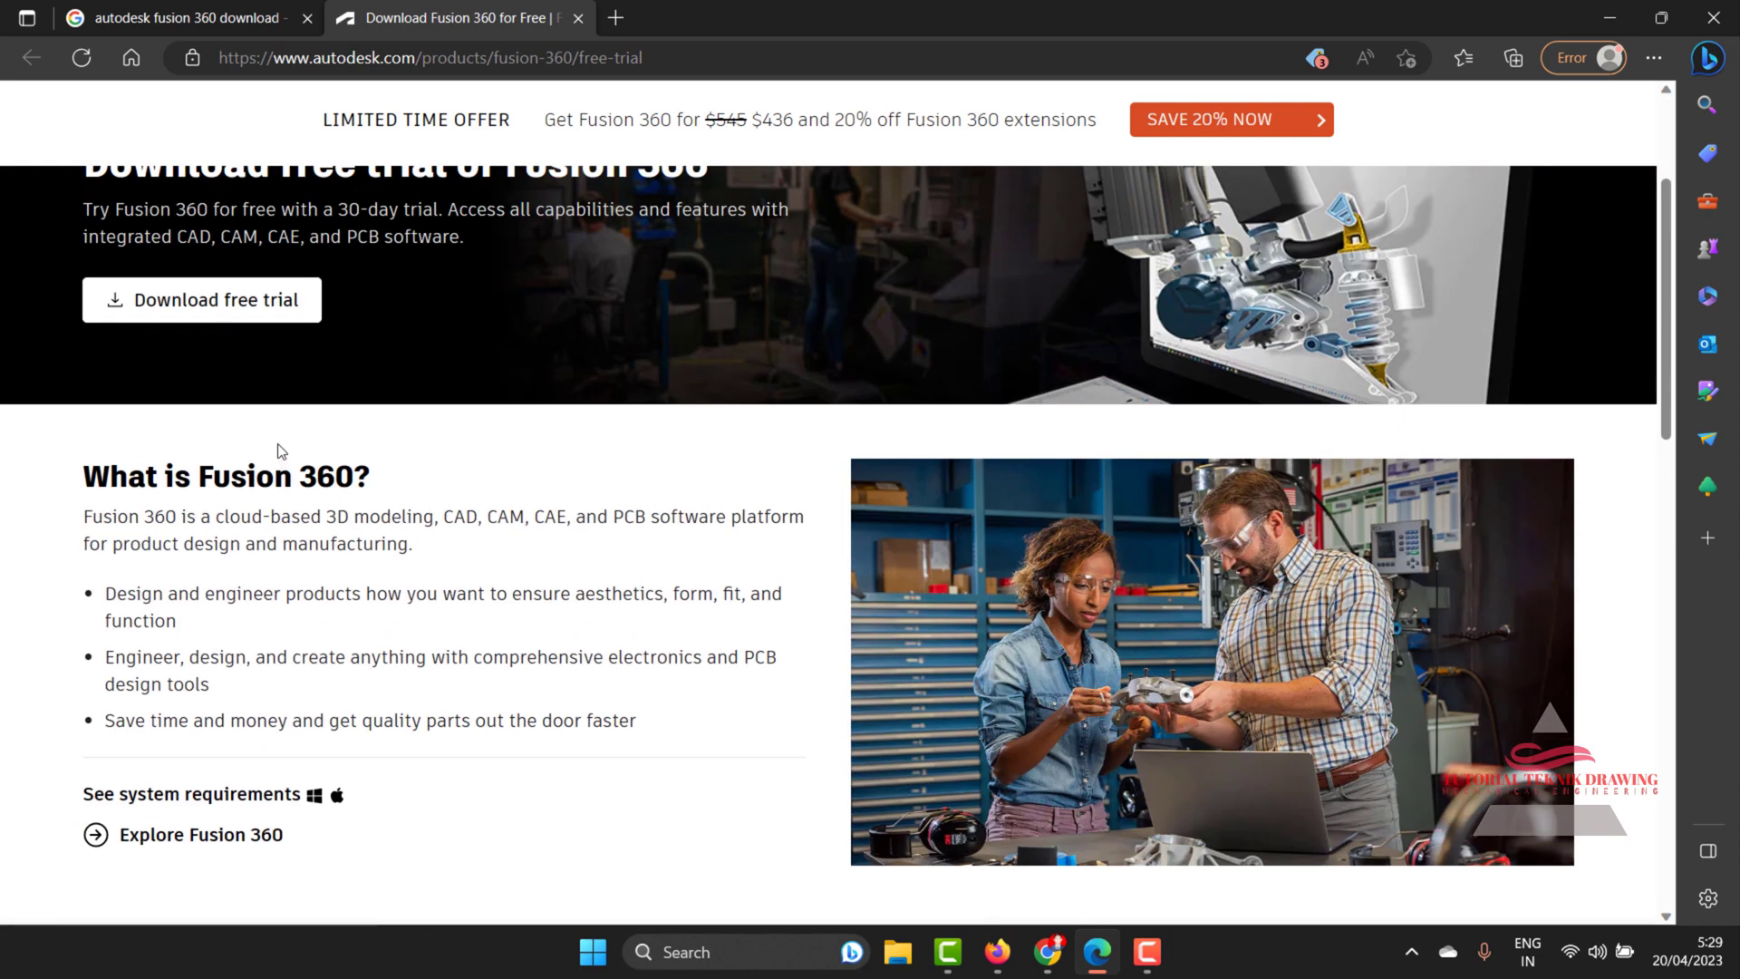
pyautogui.scroll(2, 280, 458)
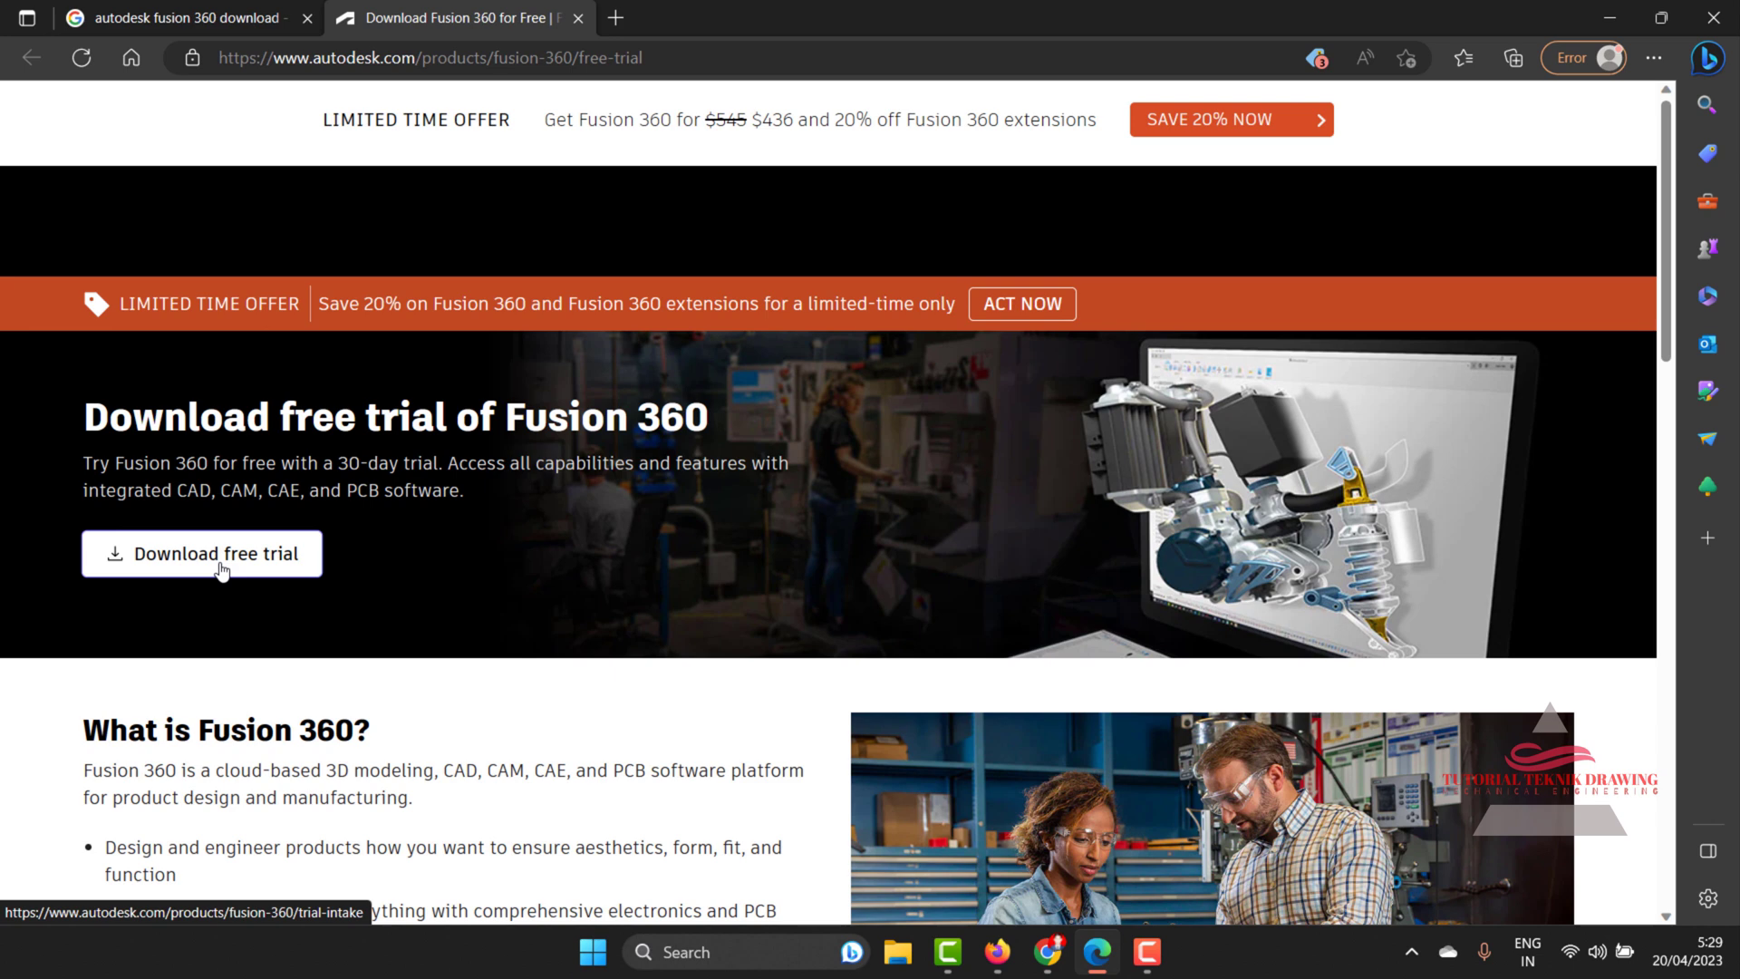
# Step: Under Download free trial, choose 'Fusion 360 for educational use' and go to Educational Community
pyautogui.click(222, 570)
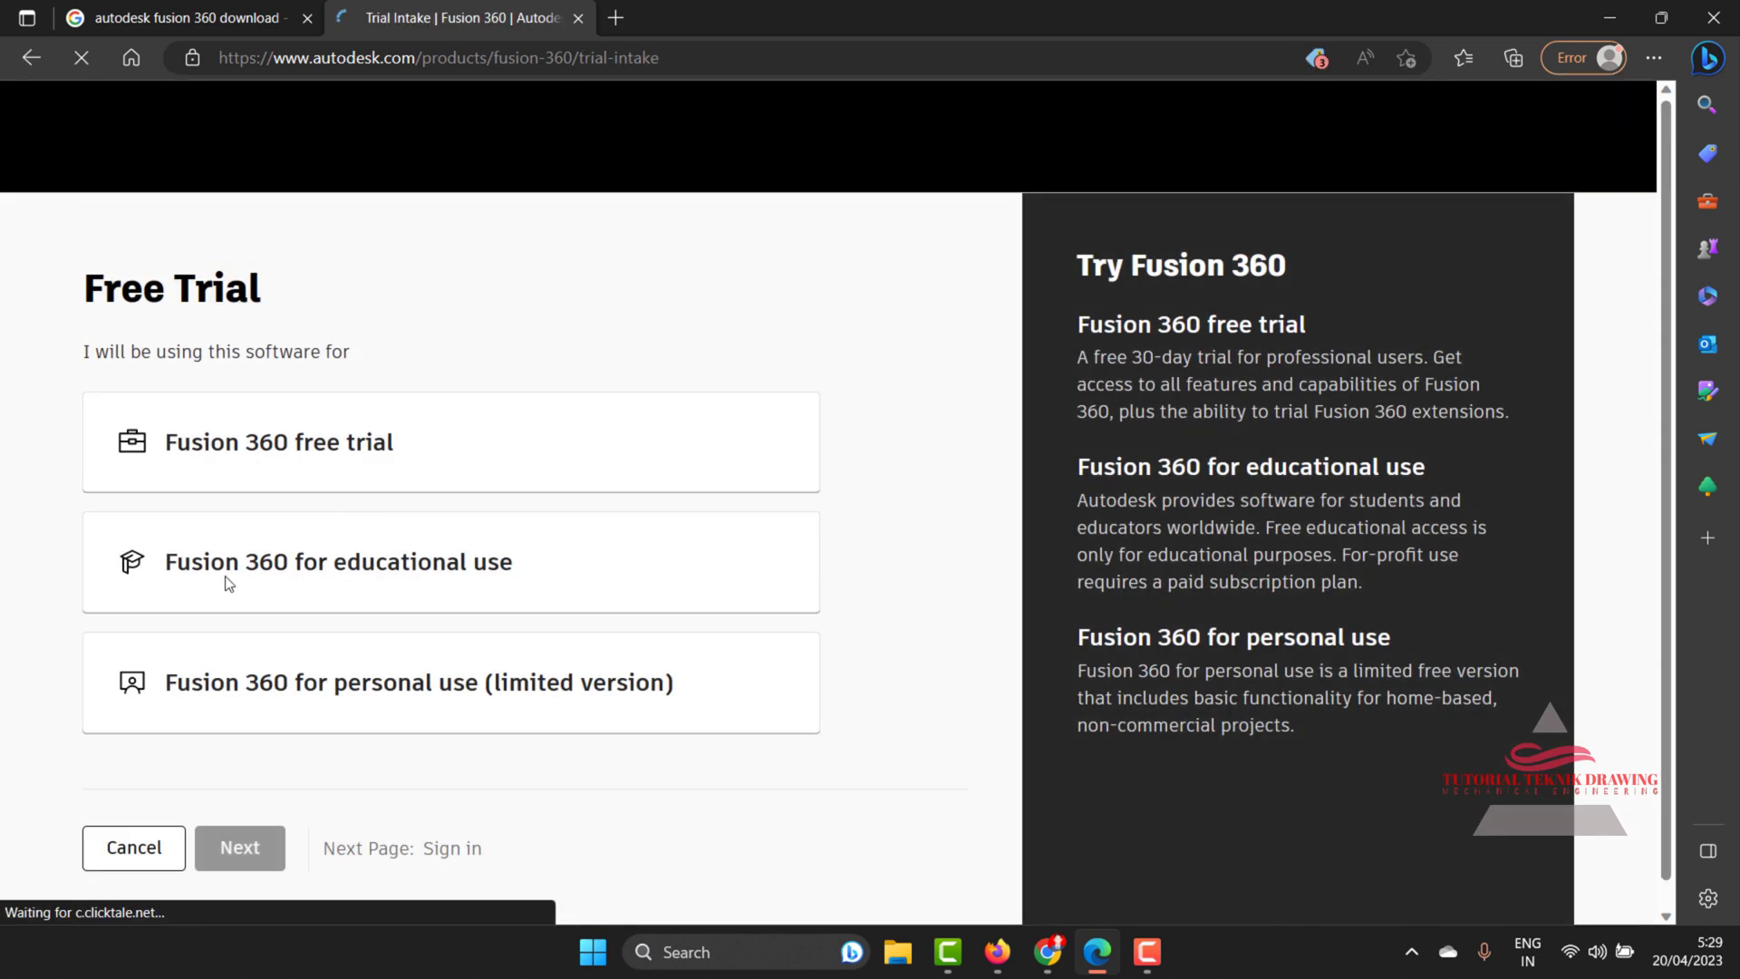
pyautogui.click(228, 582)
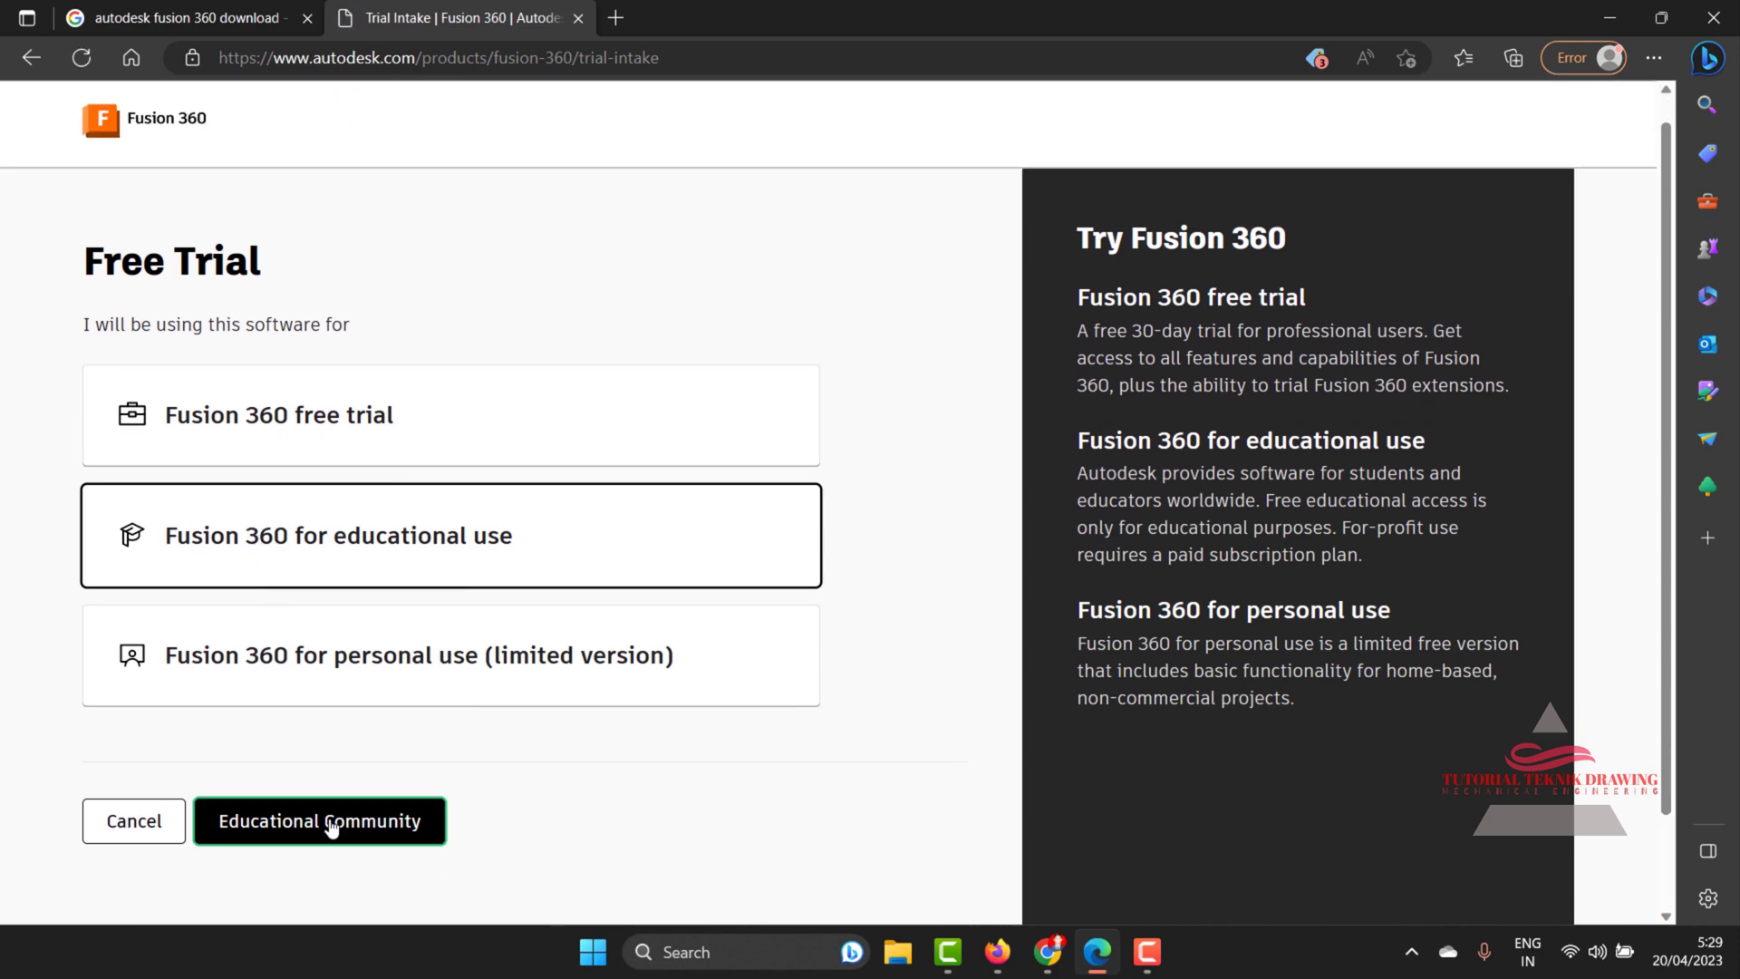
pyautogui.click(332, 827)
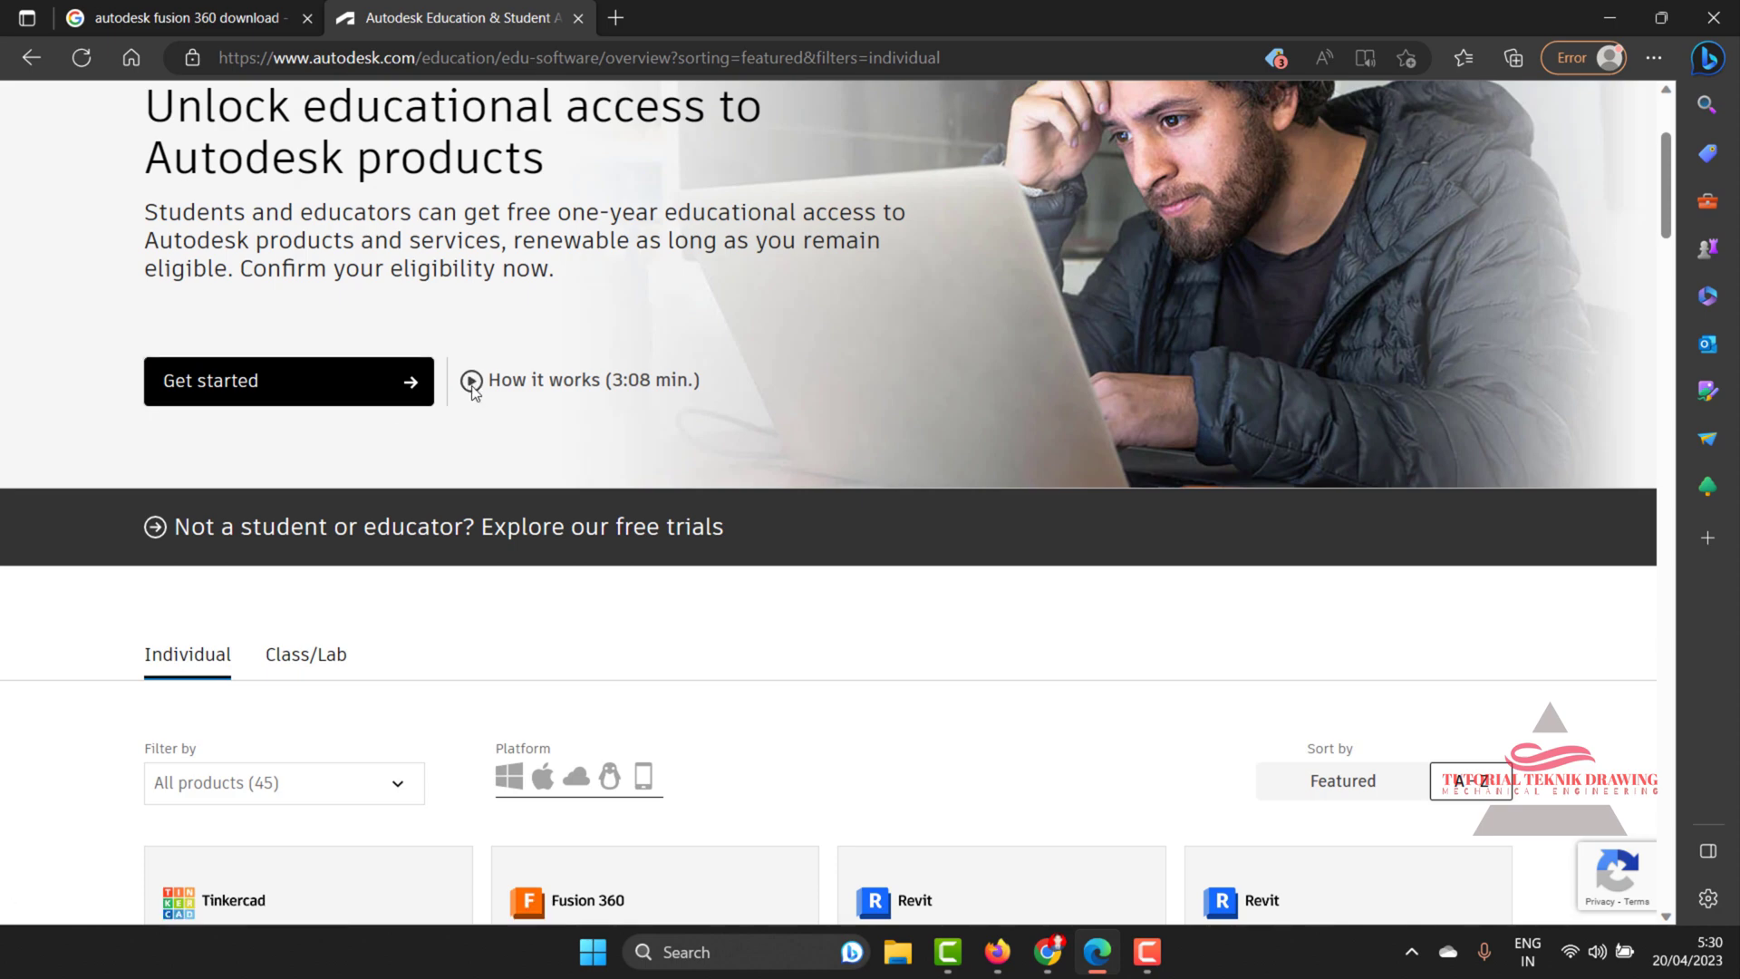
# Step: Choose Get started on the Fusion 360 product card to request educational access
pyautogui.click(415, 385)
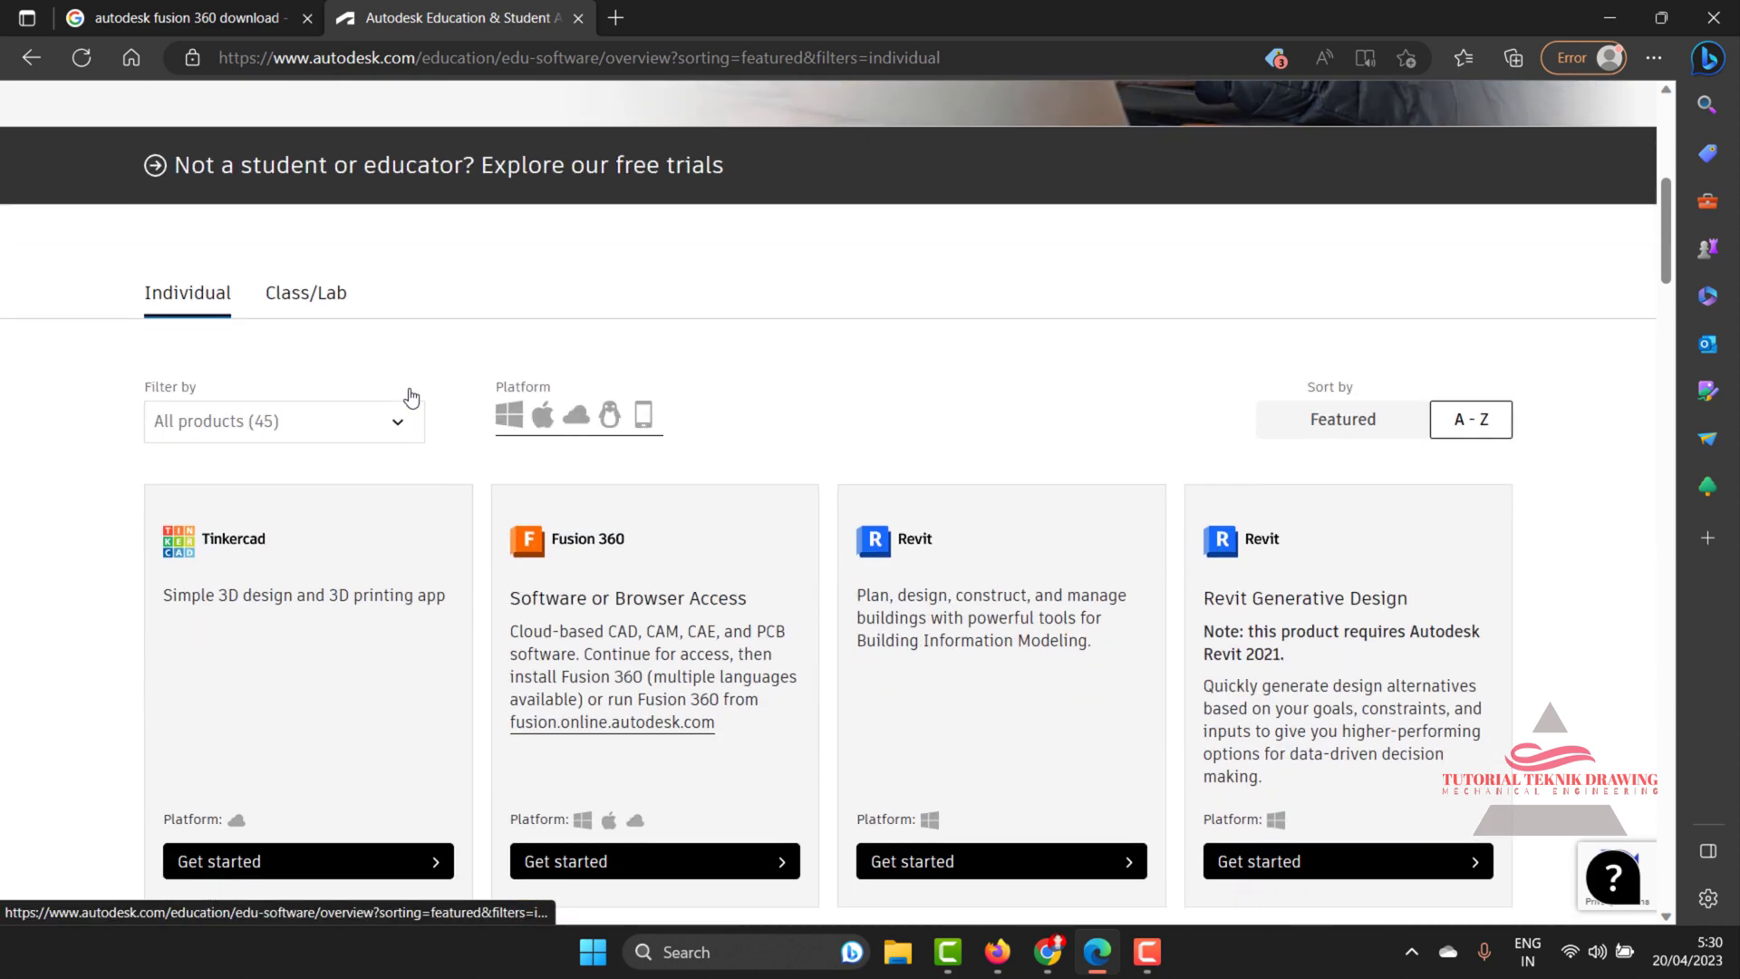
pyautogui.scroll(5, 411, 397)
pyautogui.scroll(-4, 410, 397)
pyautogui.scroll(-6, 408, 392)
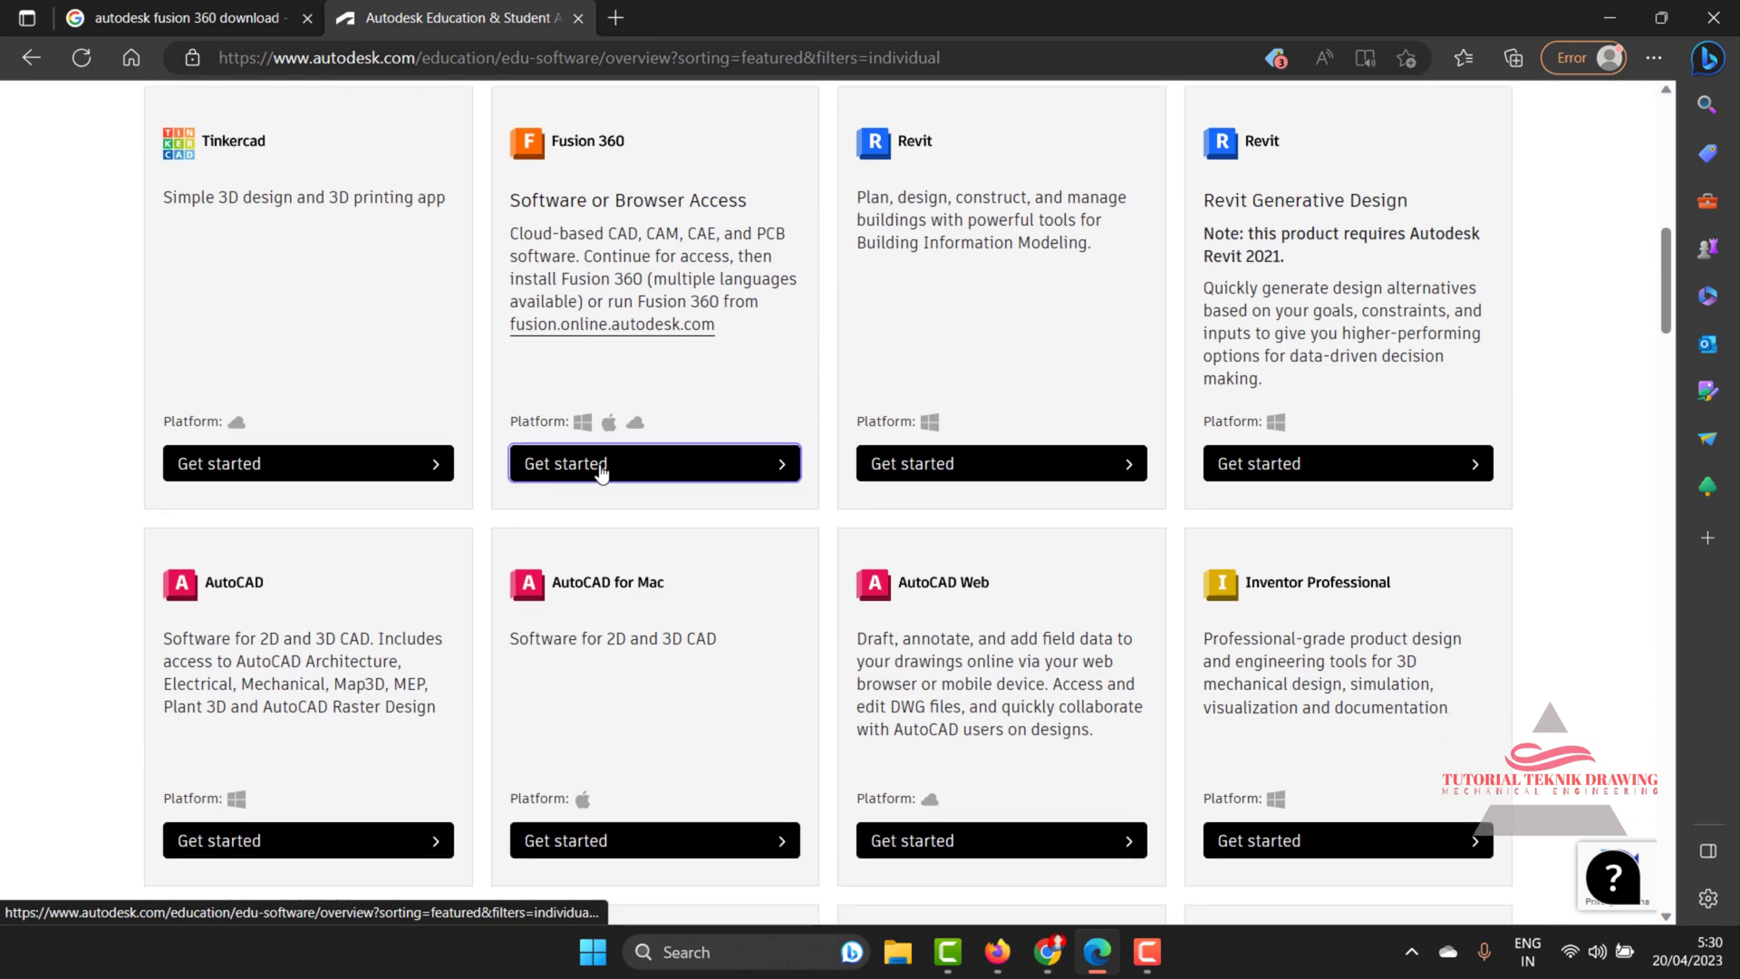
pyautogui.click(535, 461)
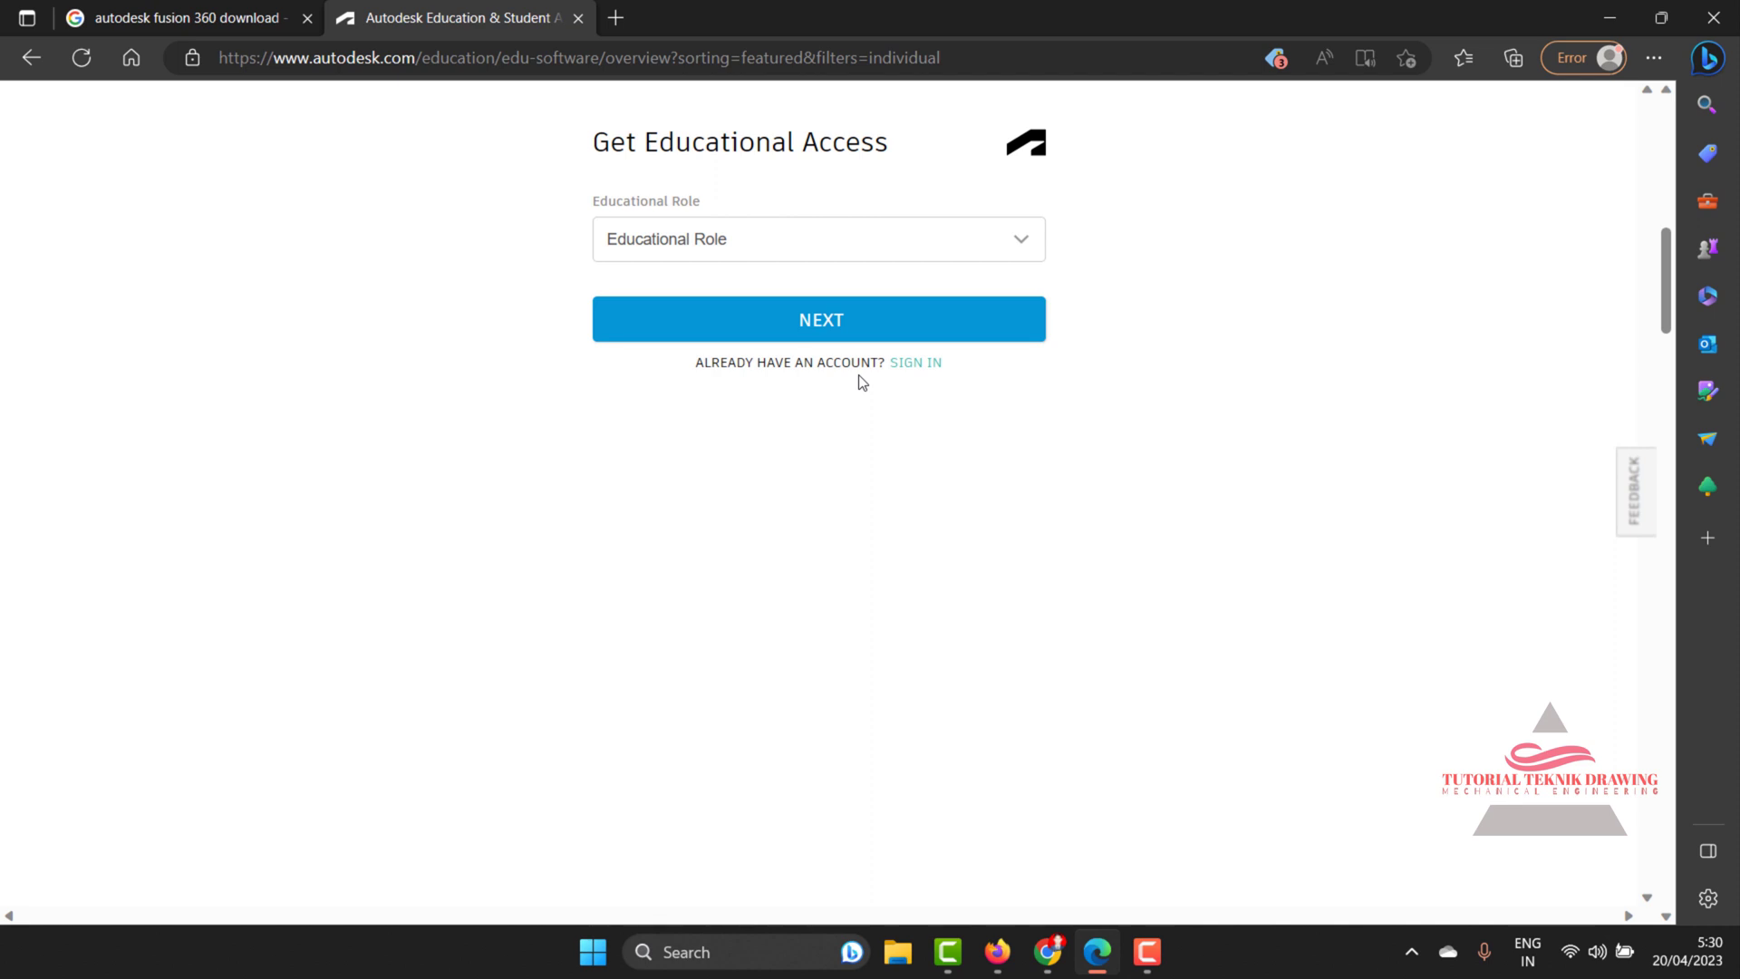
# Step: Sign in to the existing Autodesk account with its saved e-mail and password
pyautogui.click(906, 363)
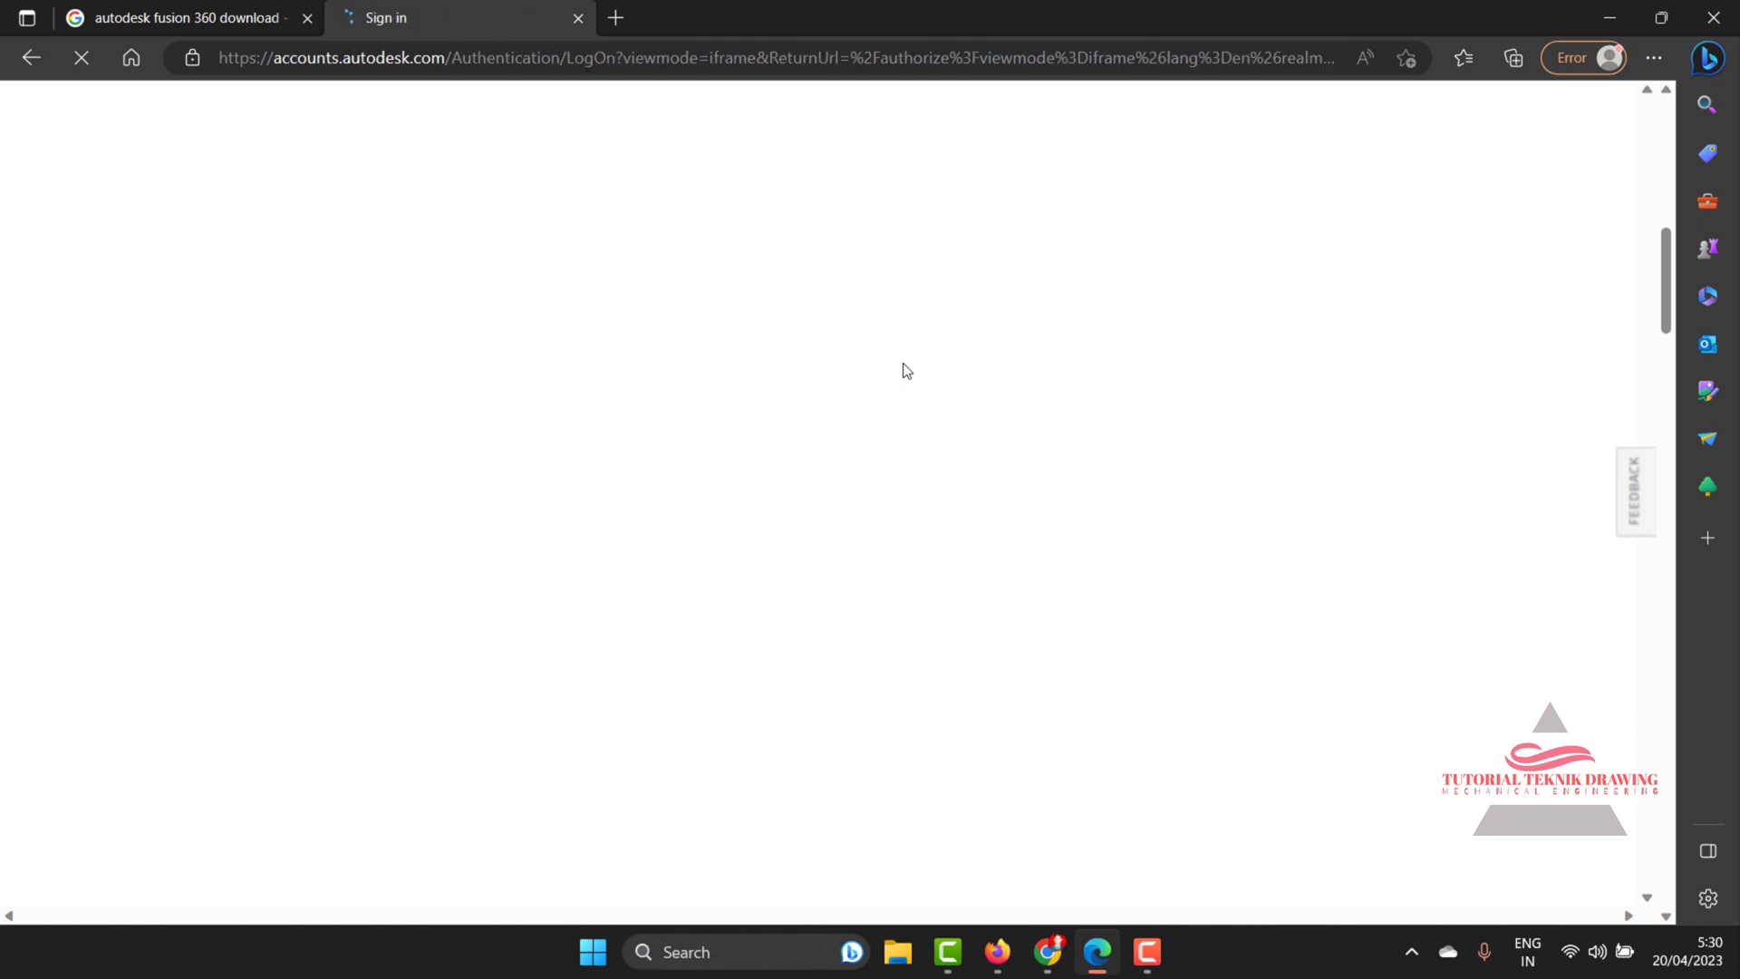
pyautogui.click(864, 362)
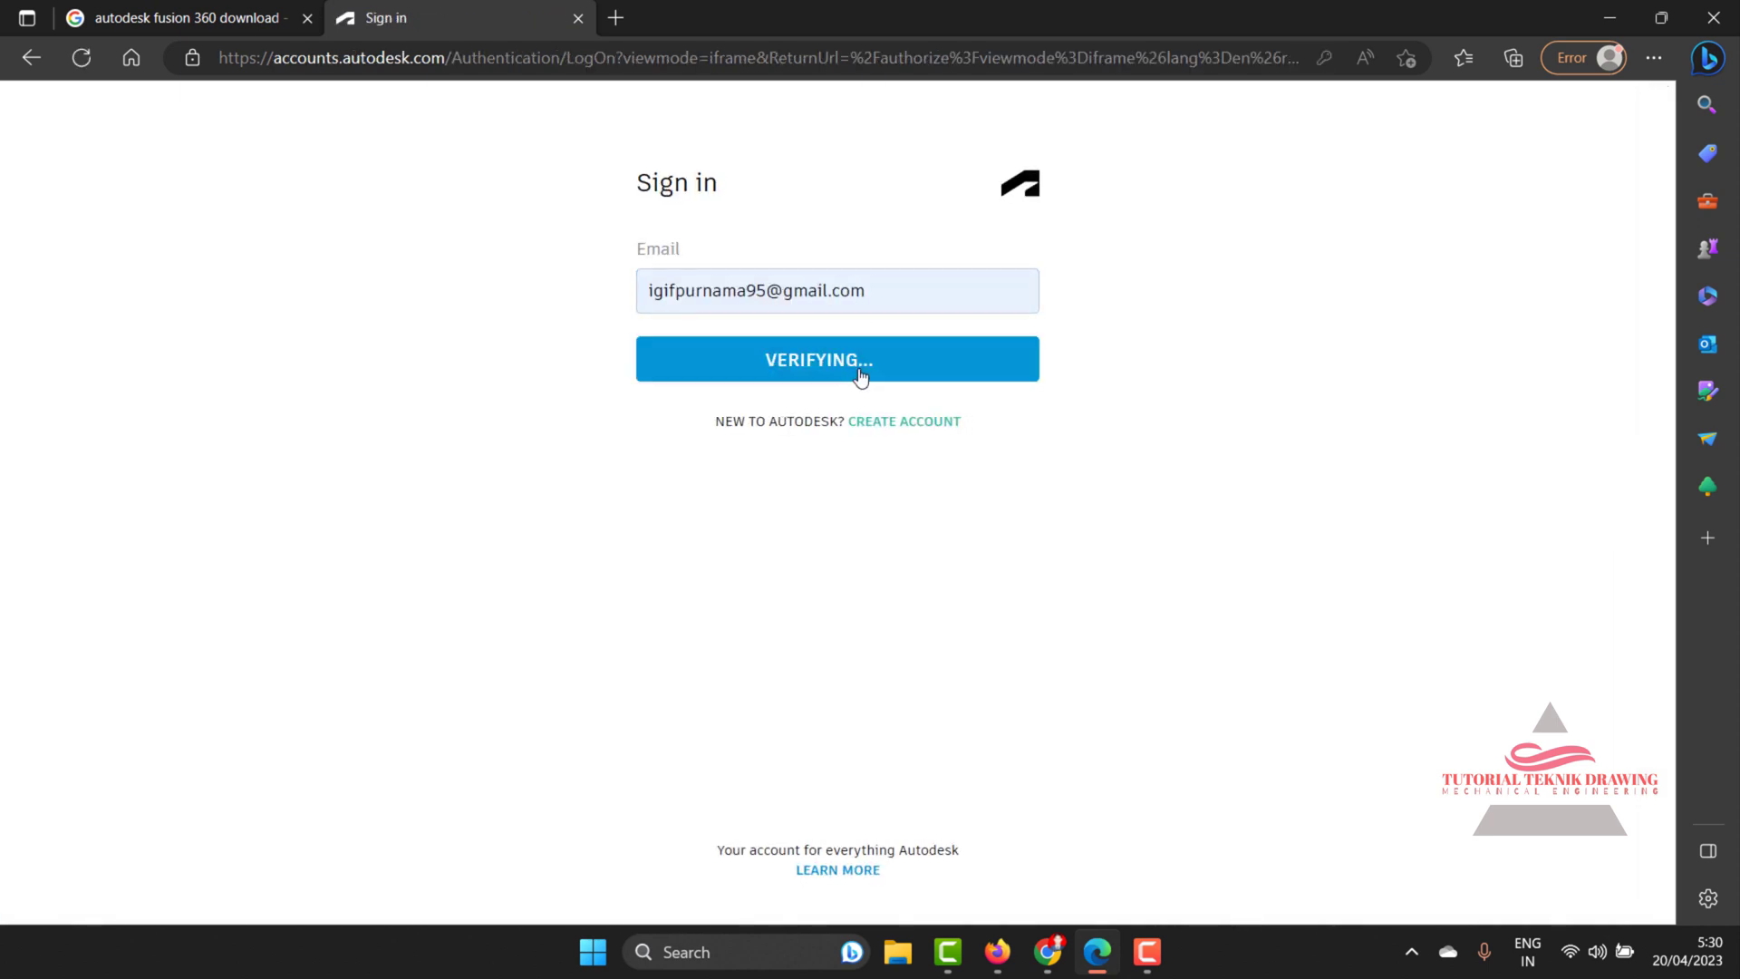
pyautogui.click(842, 440)
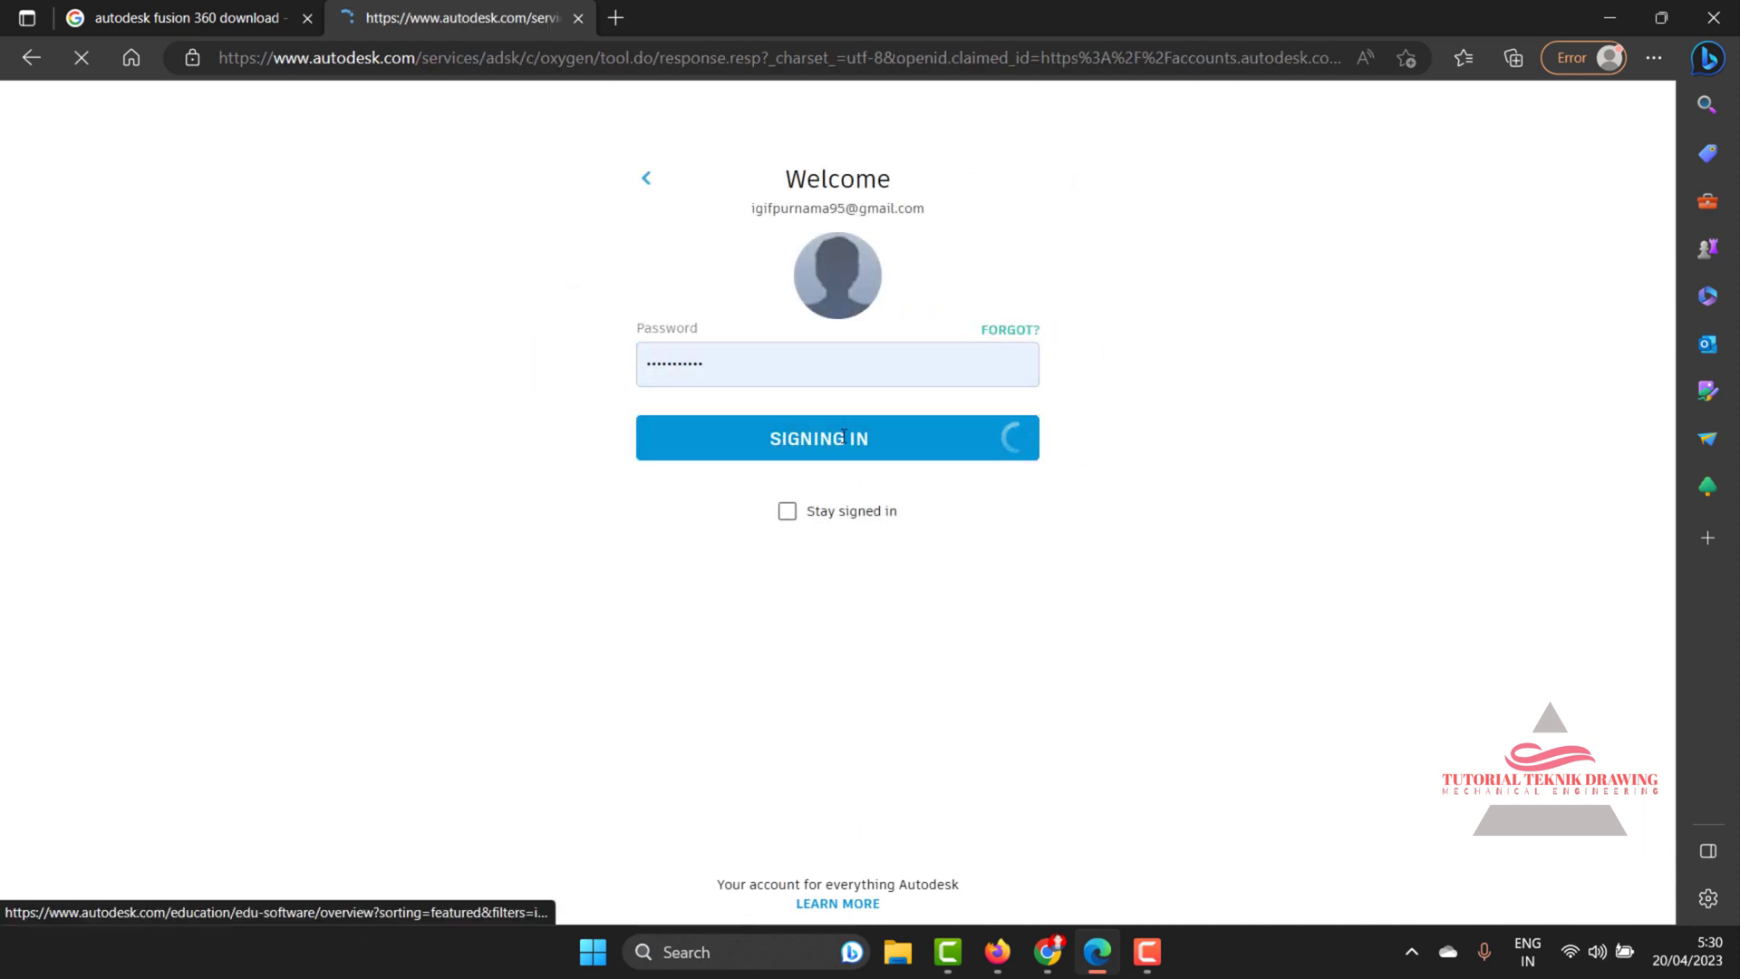
pyautogui.scroll(-3, 787, 372)
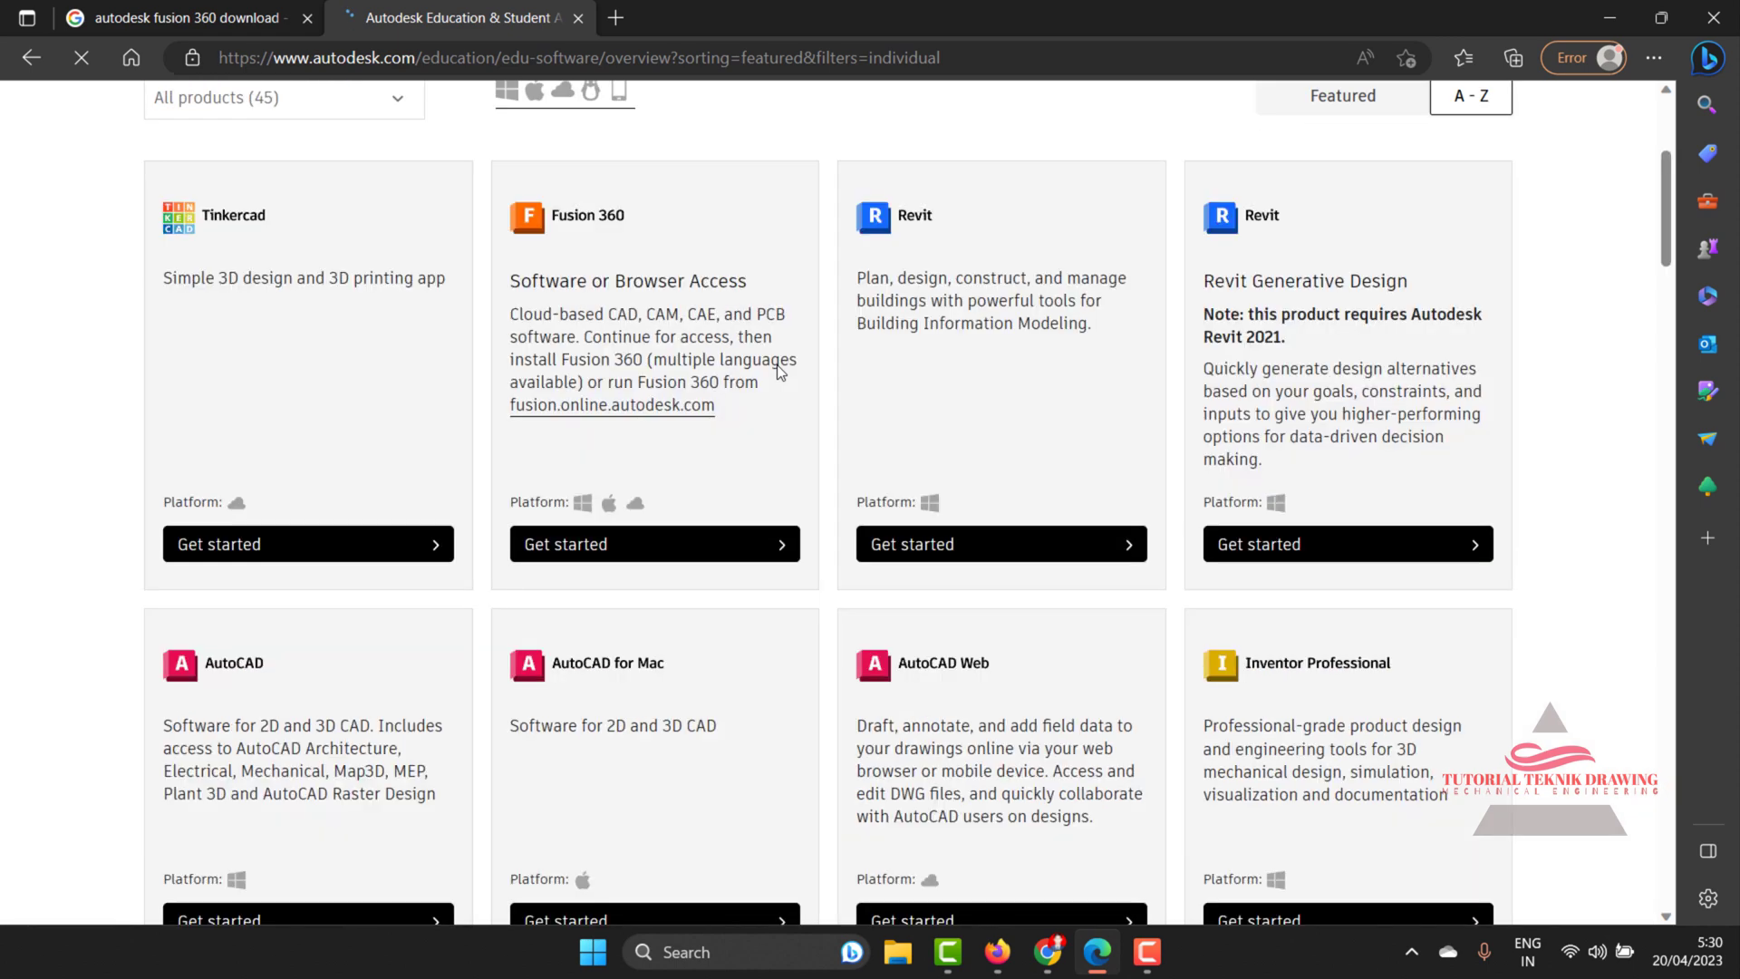
# Step: Find the Fusion 360 card in the education catalogue and choose Get product
pyautogui.scroll(-3, 776, 364)
pyautogui.scroll(3, 775, 365)
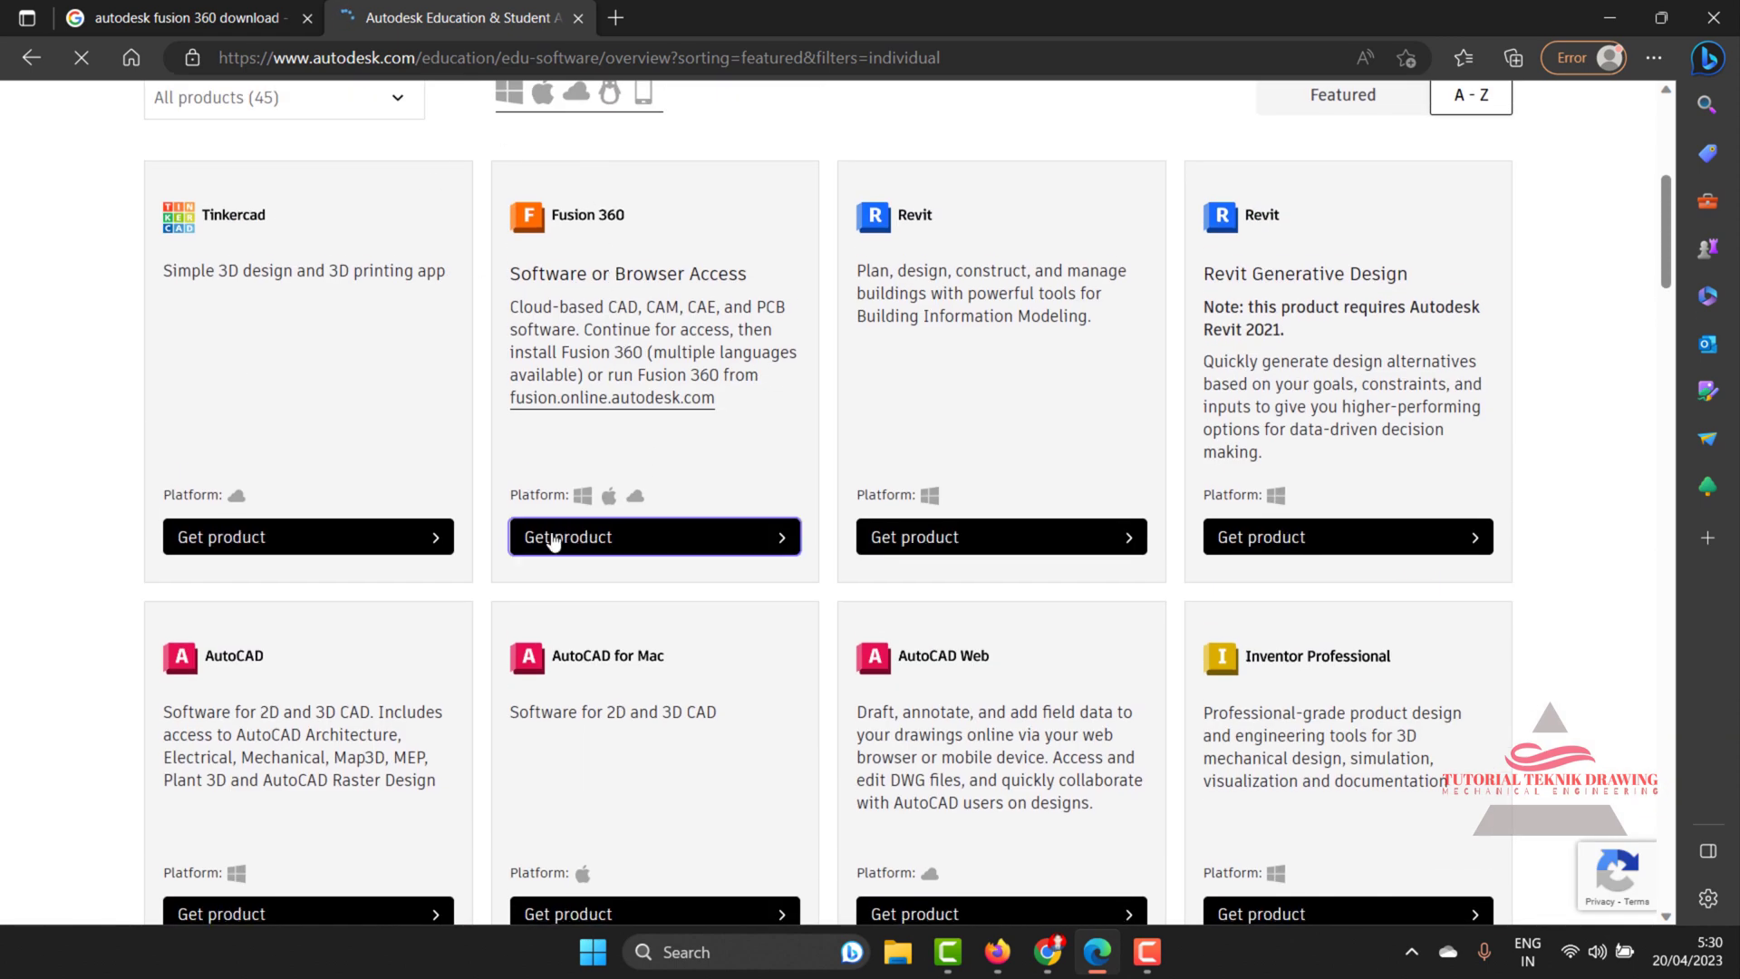
pyautogui.scroll(2, 580, 271)
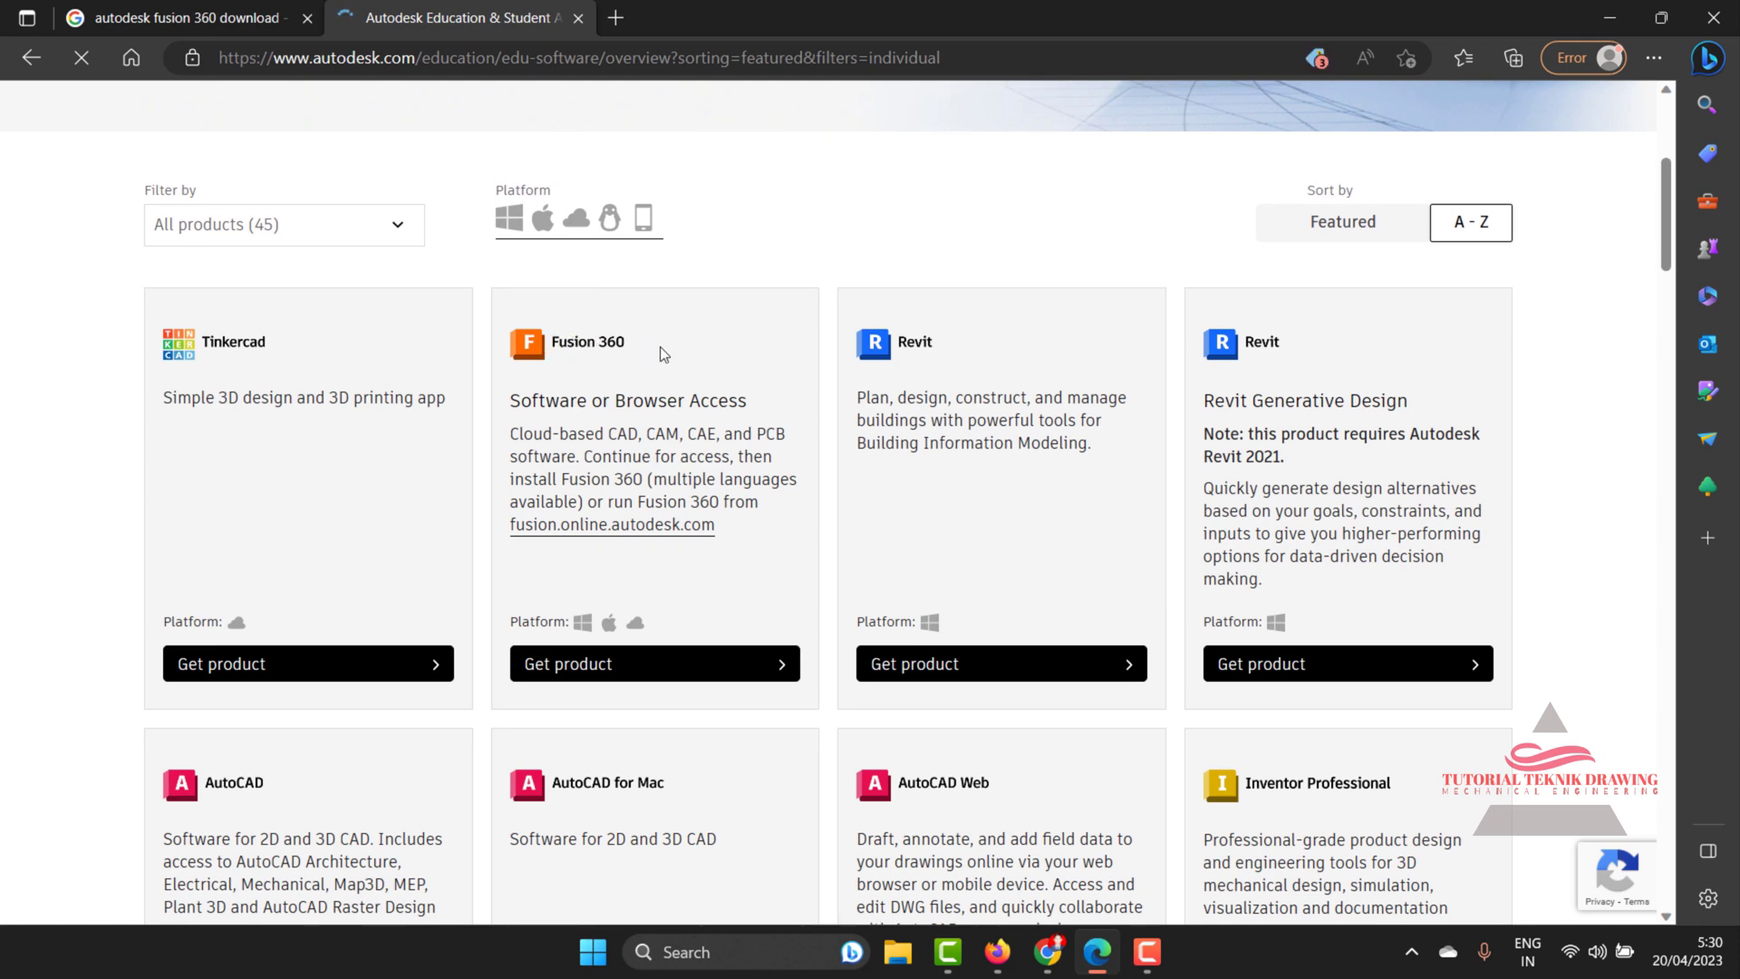
pyautogui.click(603, 664)
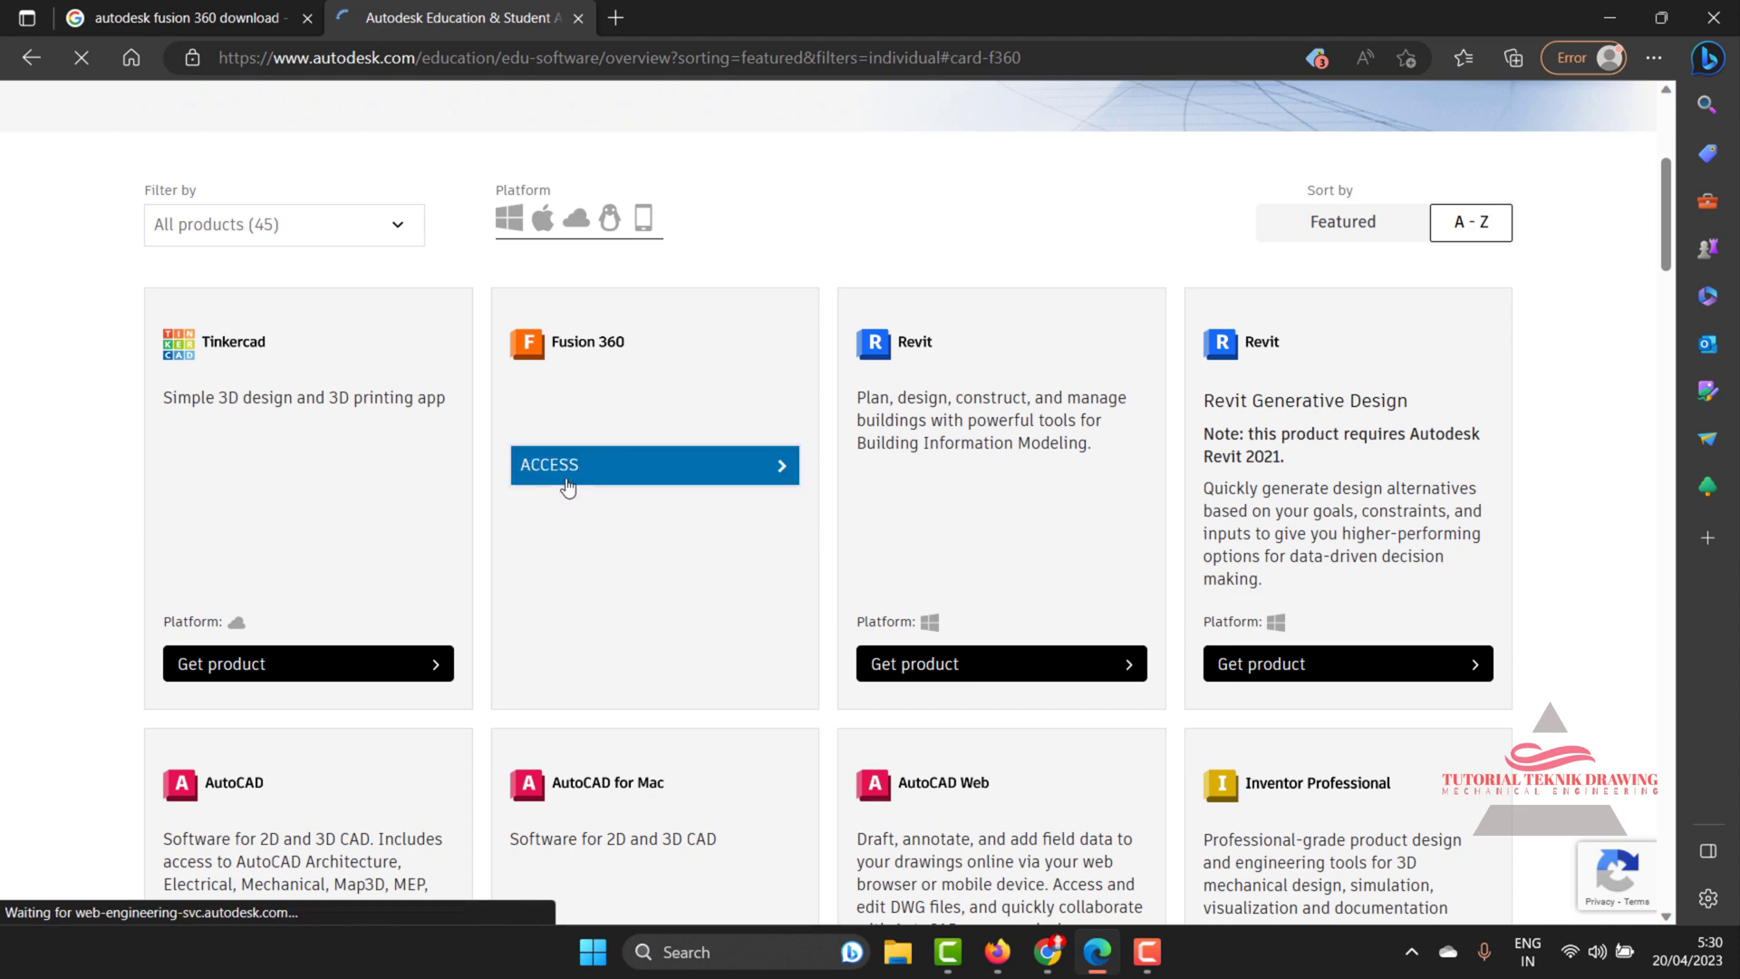
# Step: Download Fusion 360 Client Downloader.exe (11.2 MB) via ACCESS, then minimize Edge to the desktop
pyautogui.click(580, 464)
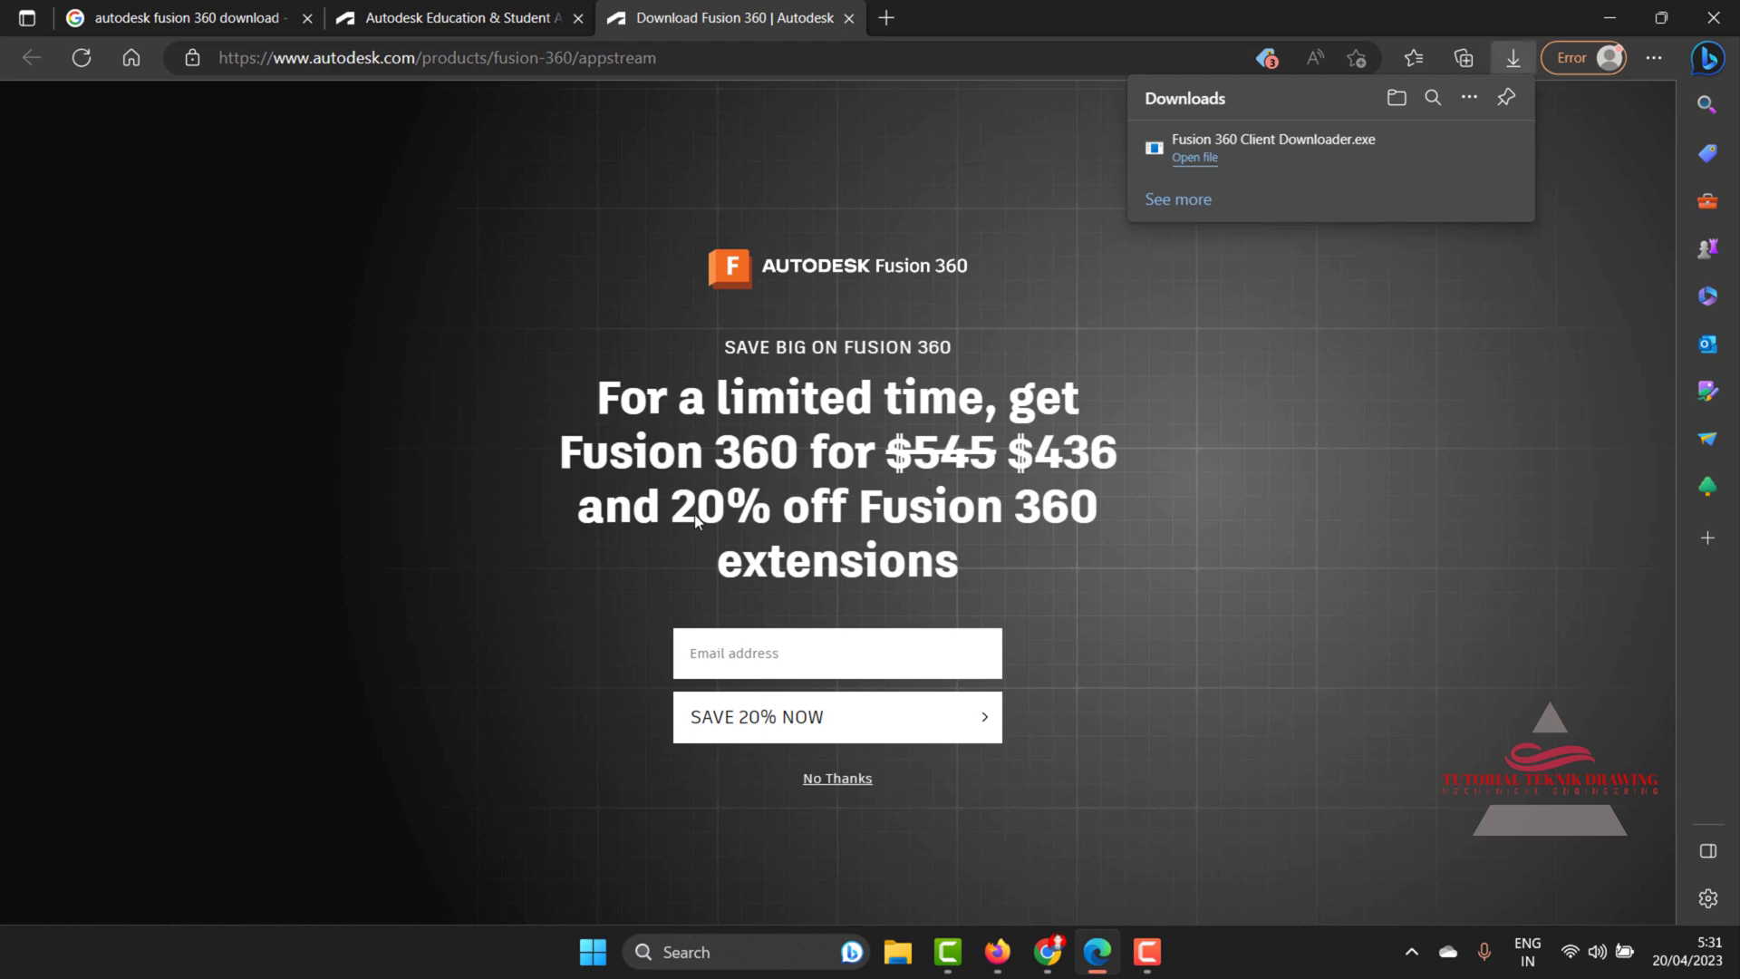
pyautogui.click(1086, 463)
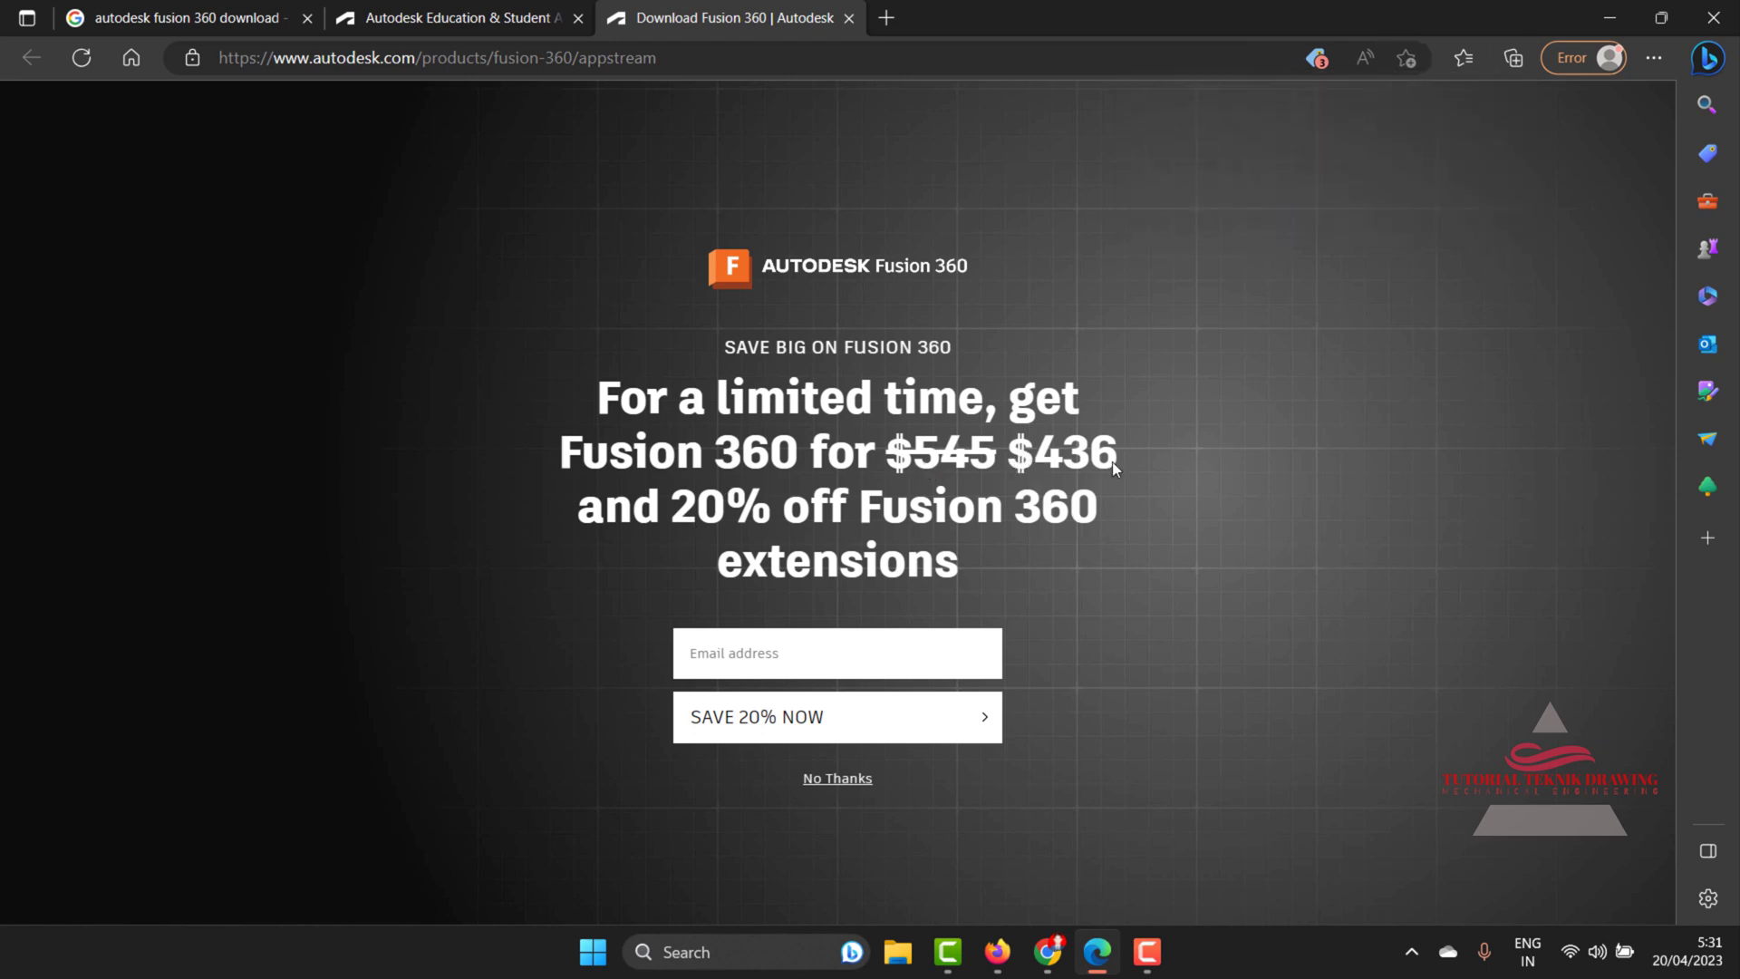
pyautogui.click(795, 722)
pyautogui.click(792, 638)
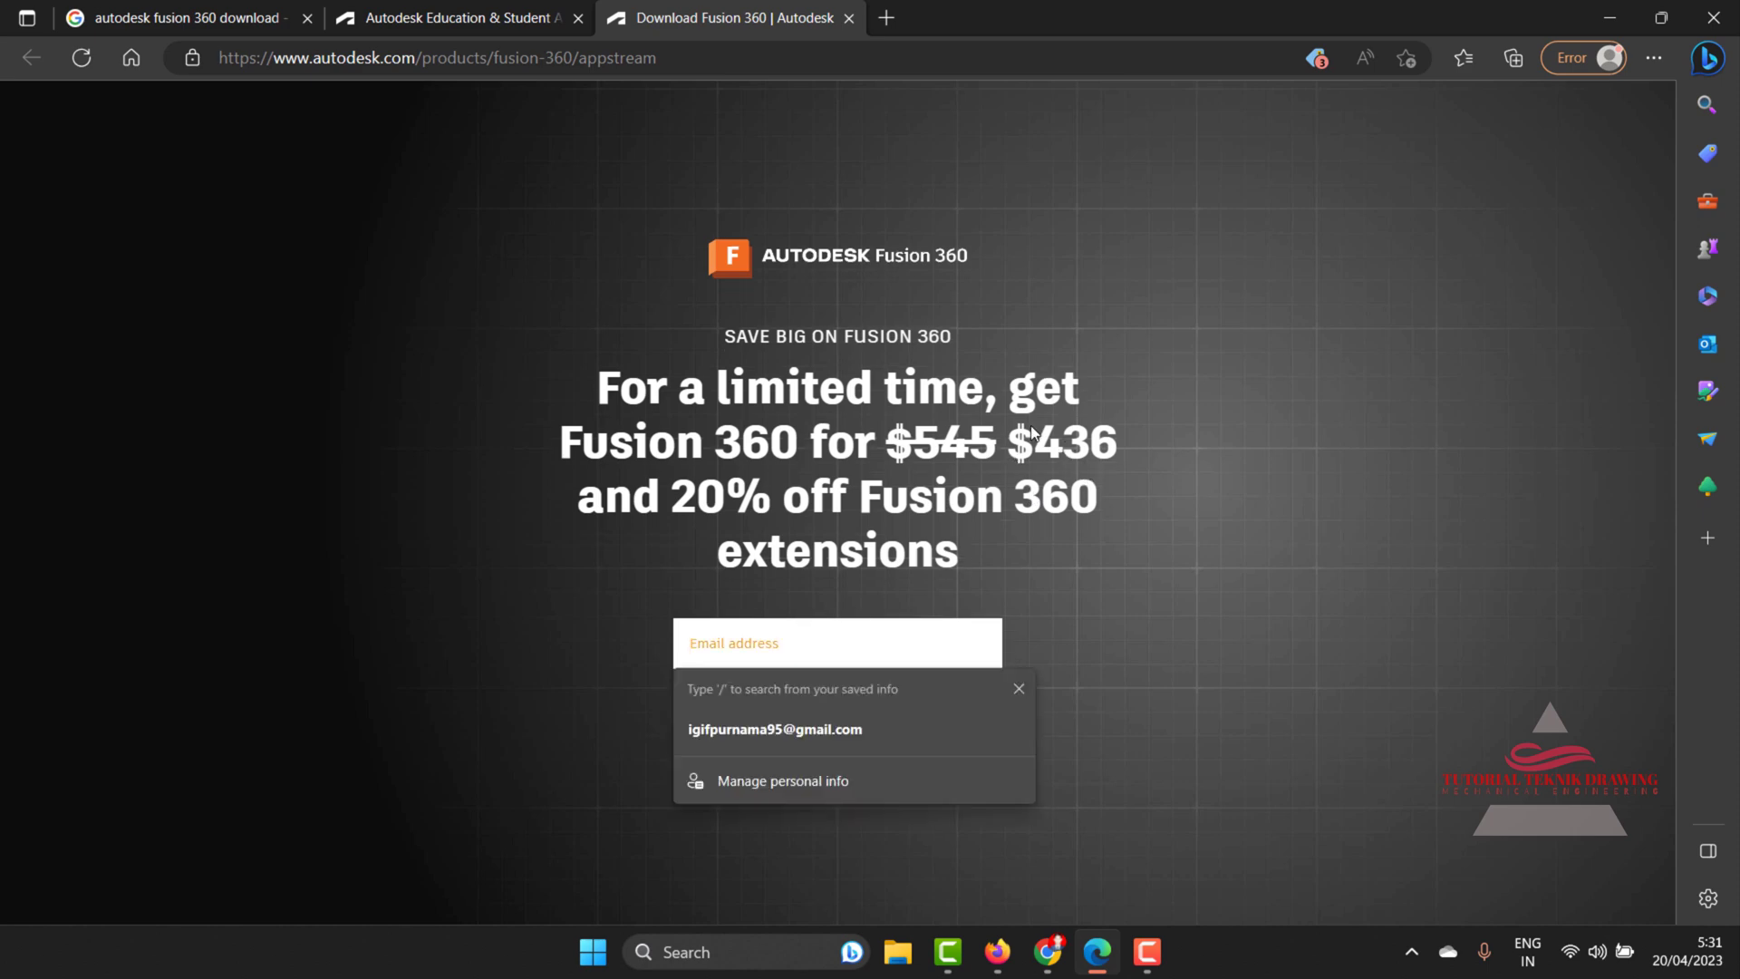
pyautogui.click(1610, 18)
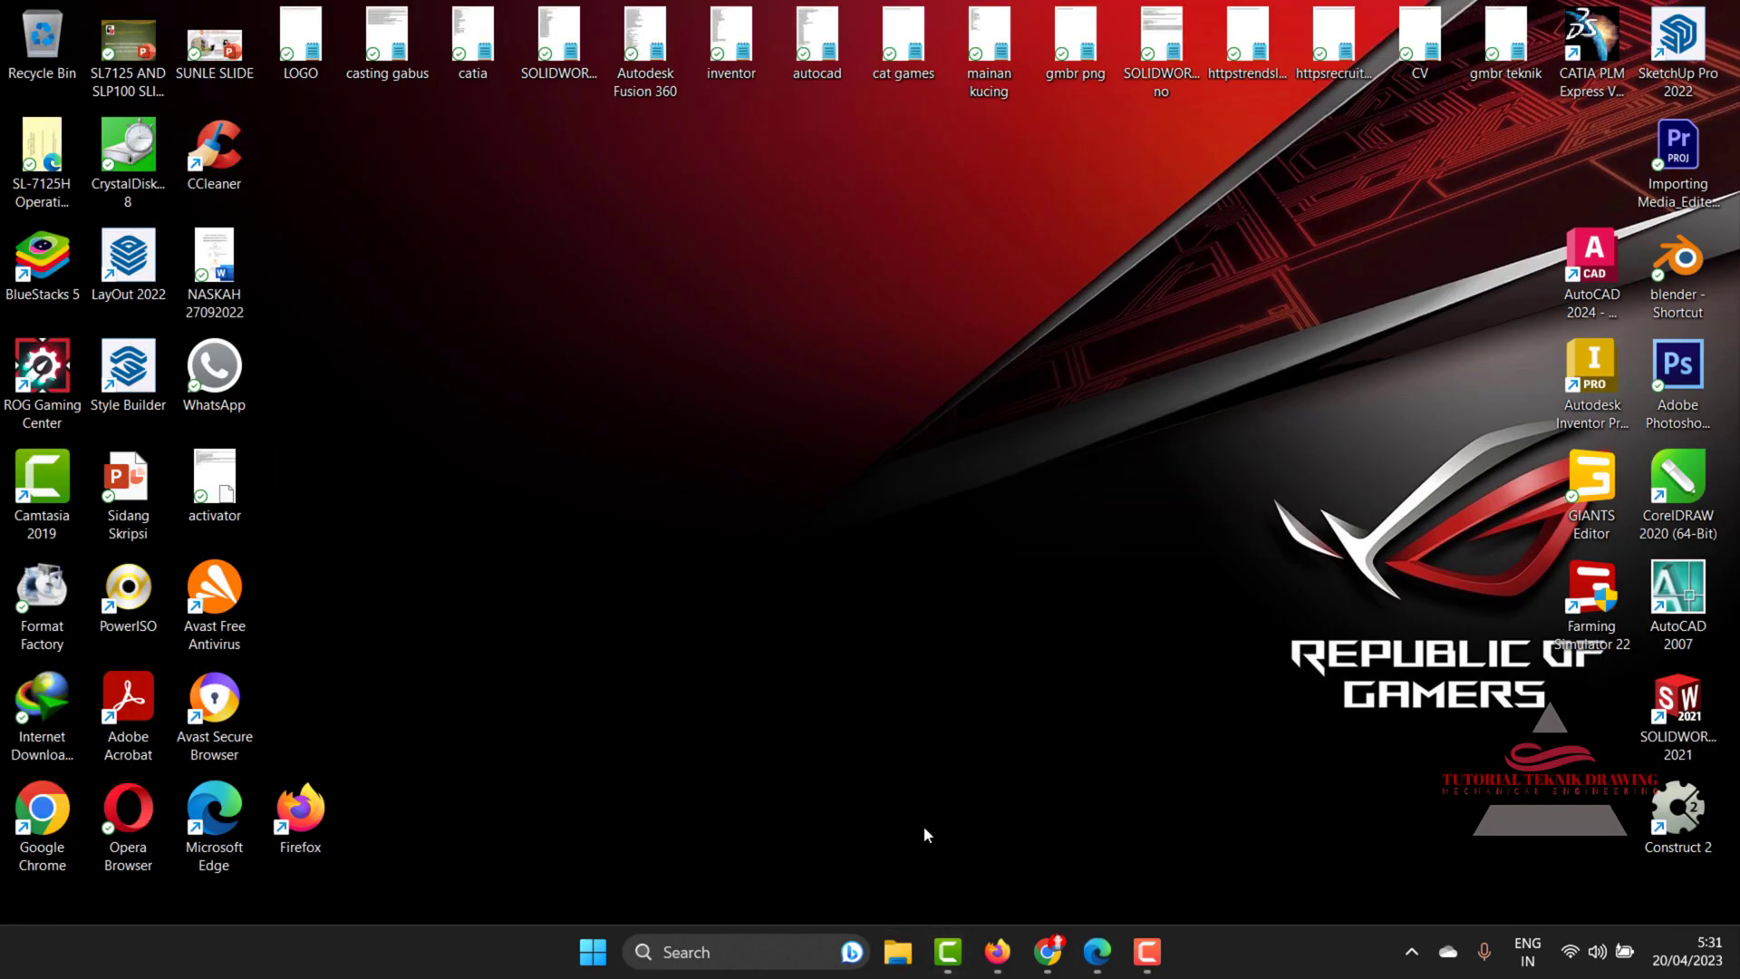
# Step: Run Fusion 360 Client Downloader from the Downloads folder as administrator
pyautogui.press('super+e')
pyautogui.click(71, 257)
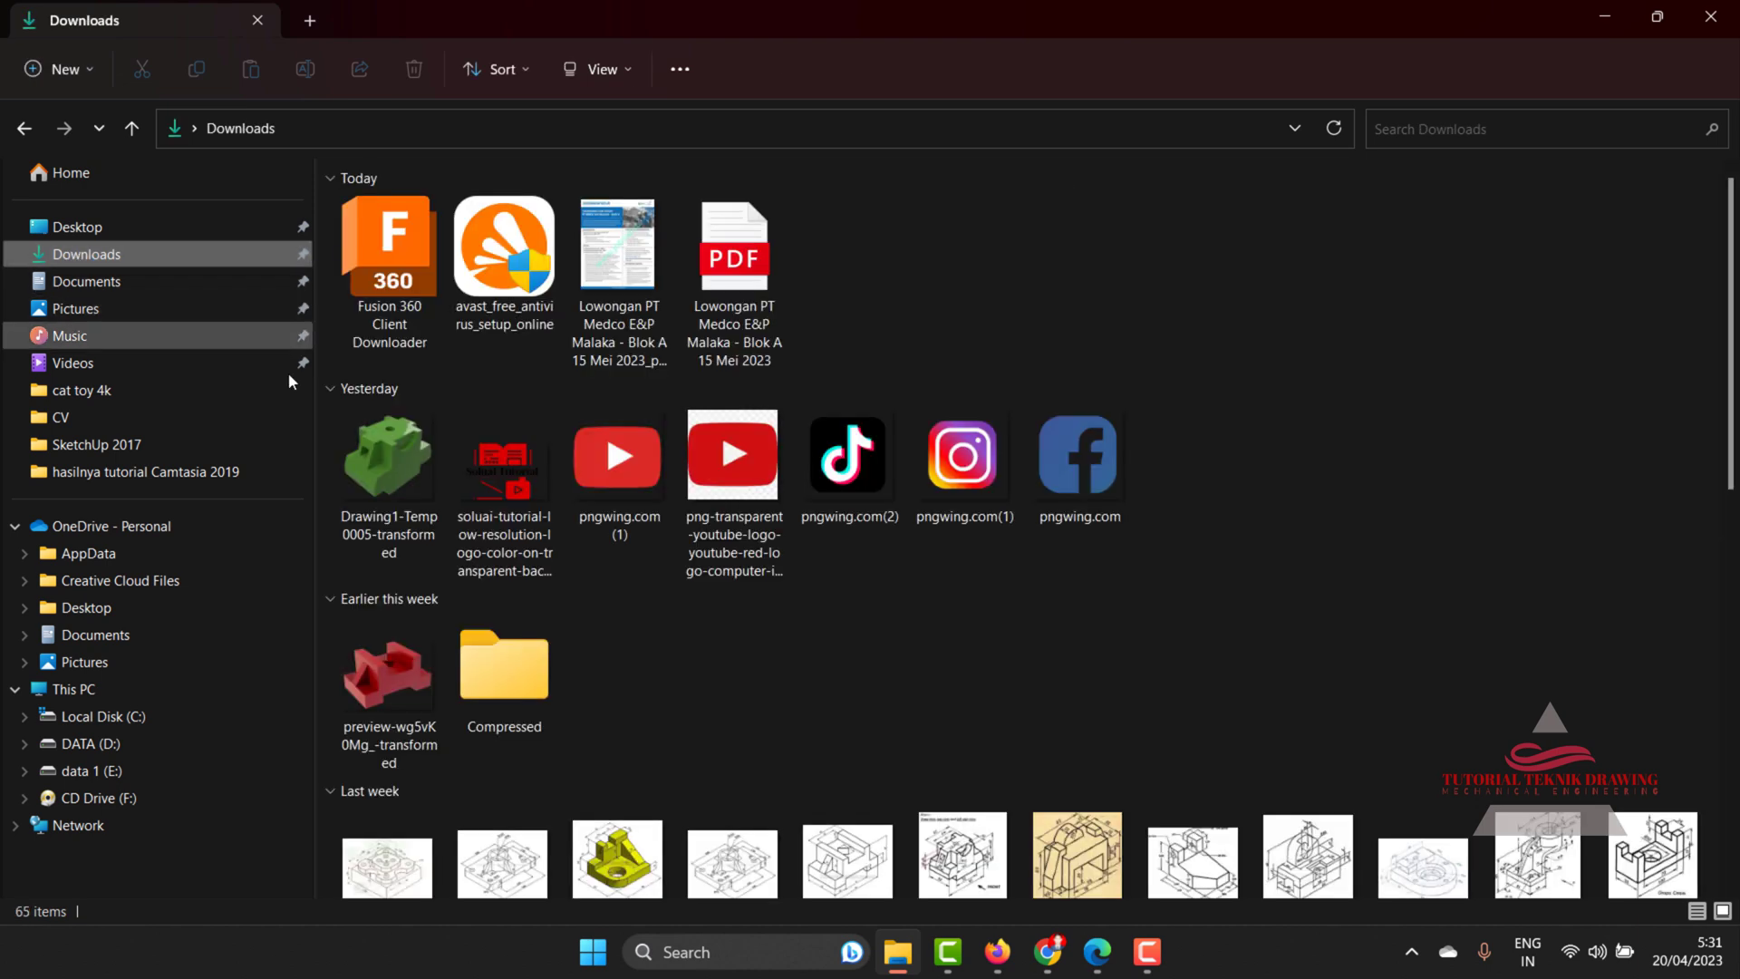
pyautogui.click(399, 268)
pyautogui.rightClick(406, 276)
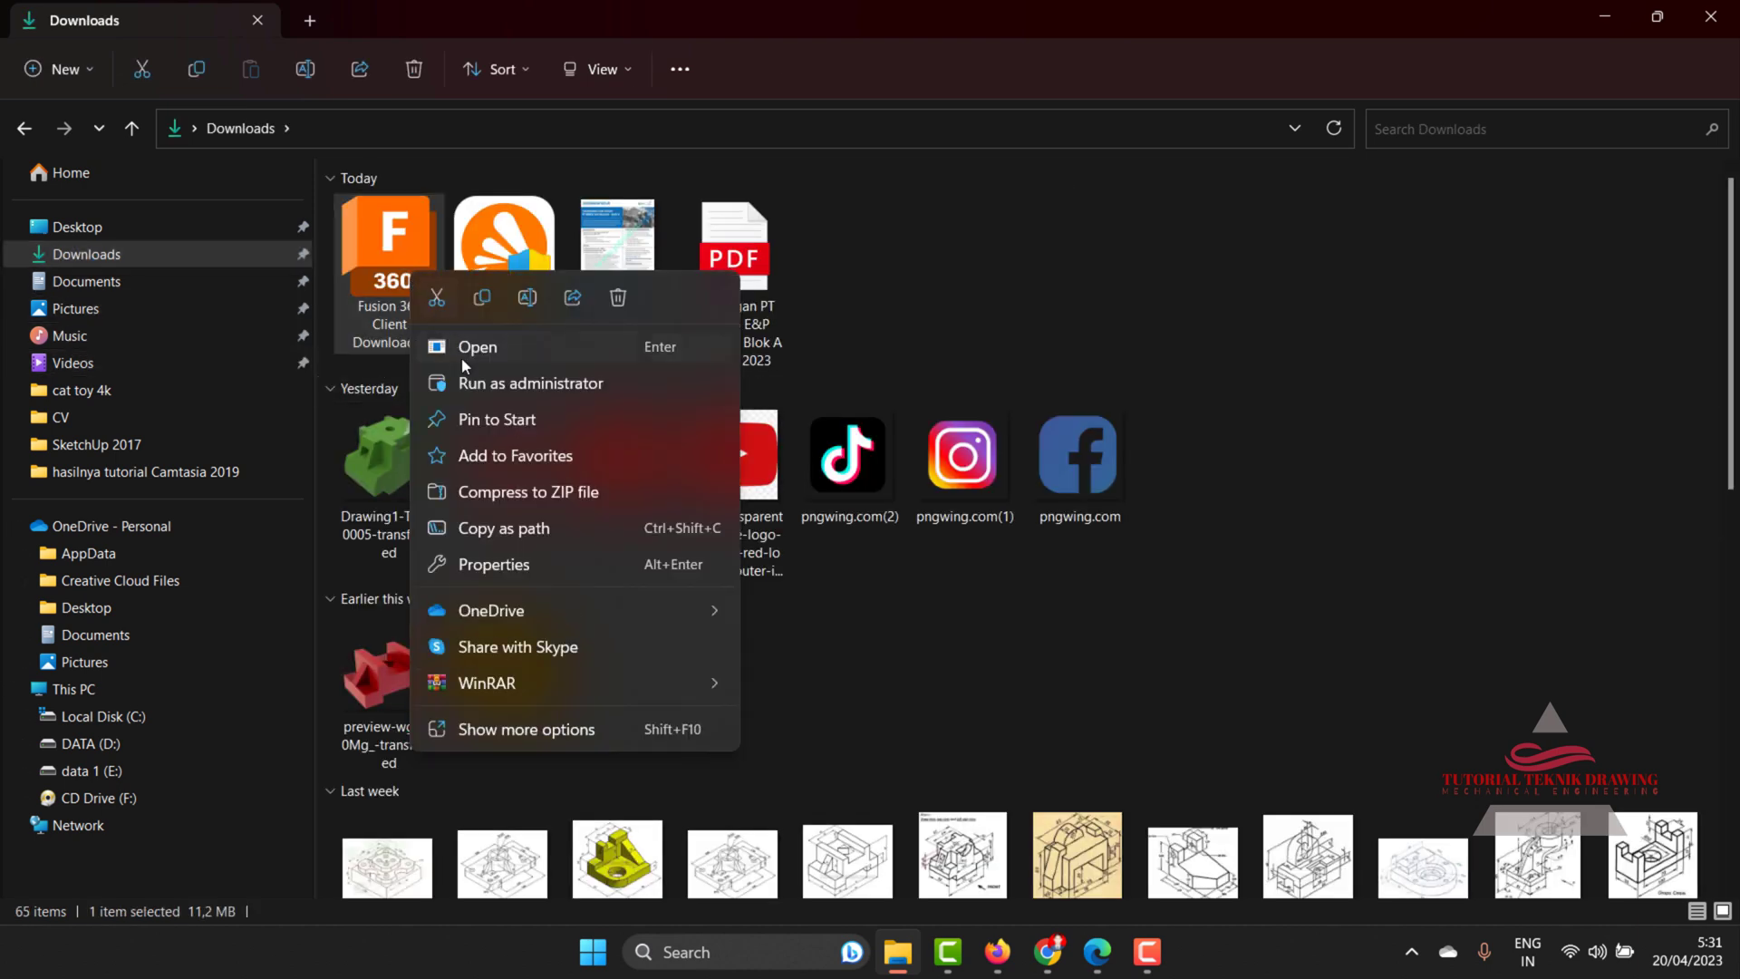
pyautogui.click(480, 386)
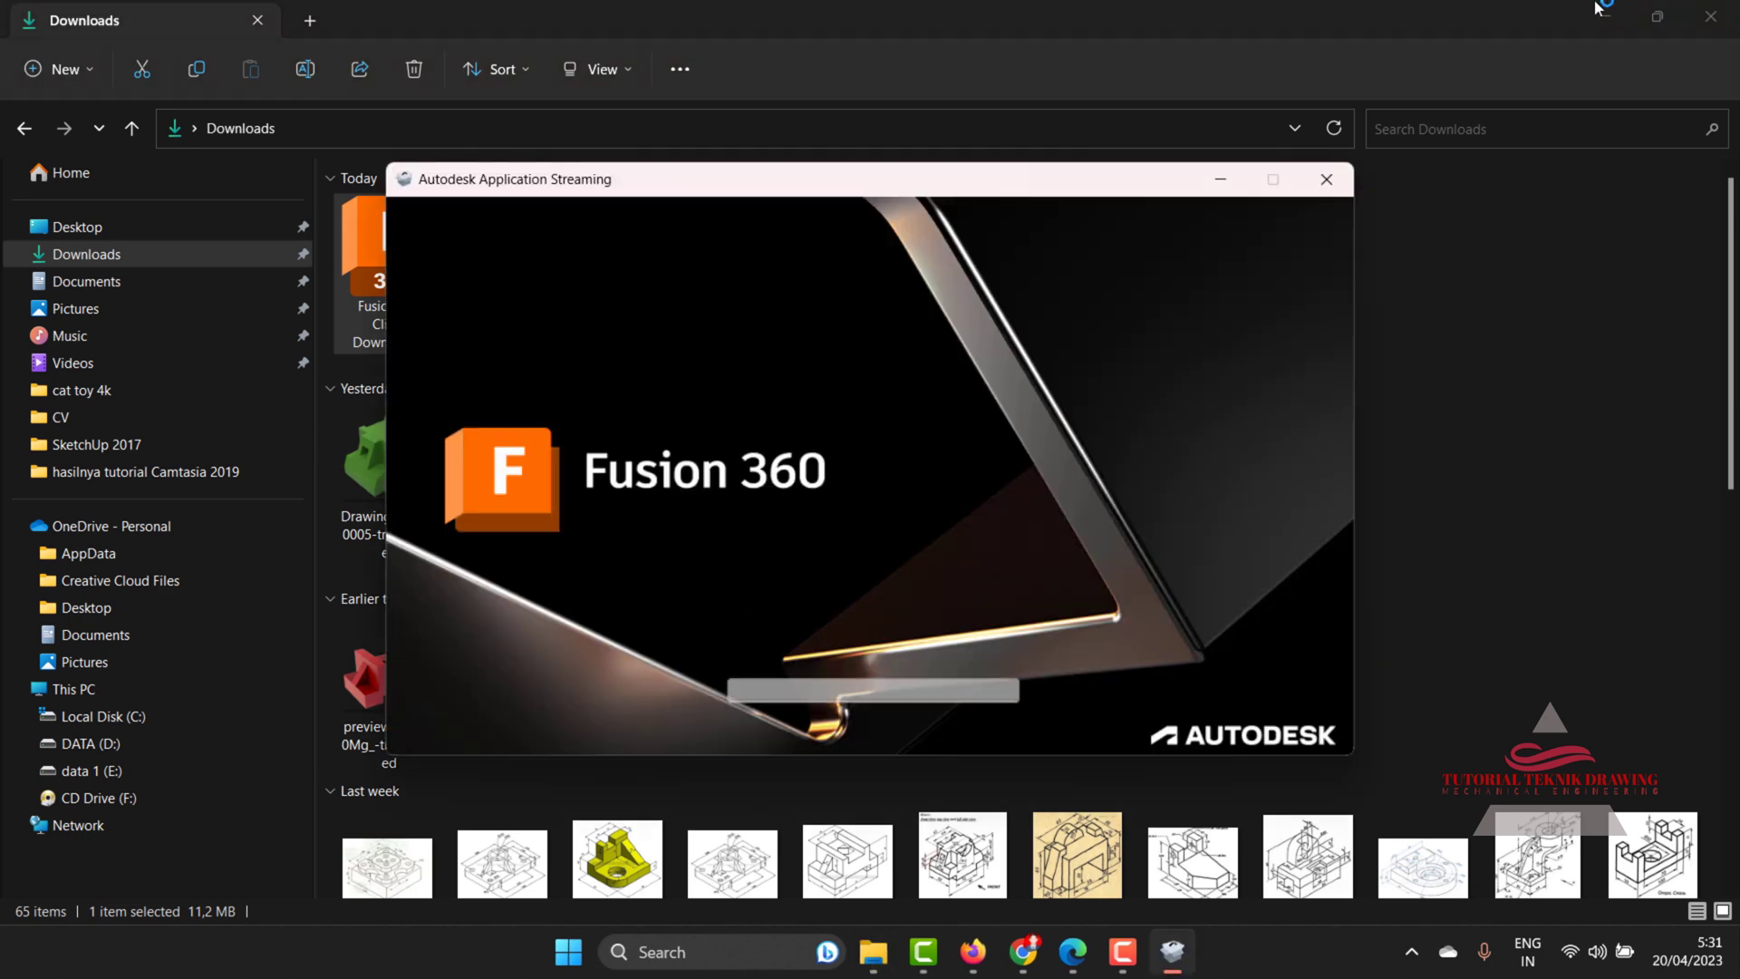
# Step: Minimize File Explorer and let Application Streaming install and launch Fusion 360
pyautogui.click(1605, 17)
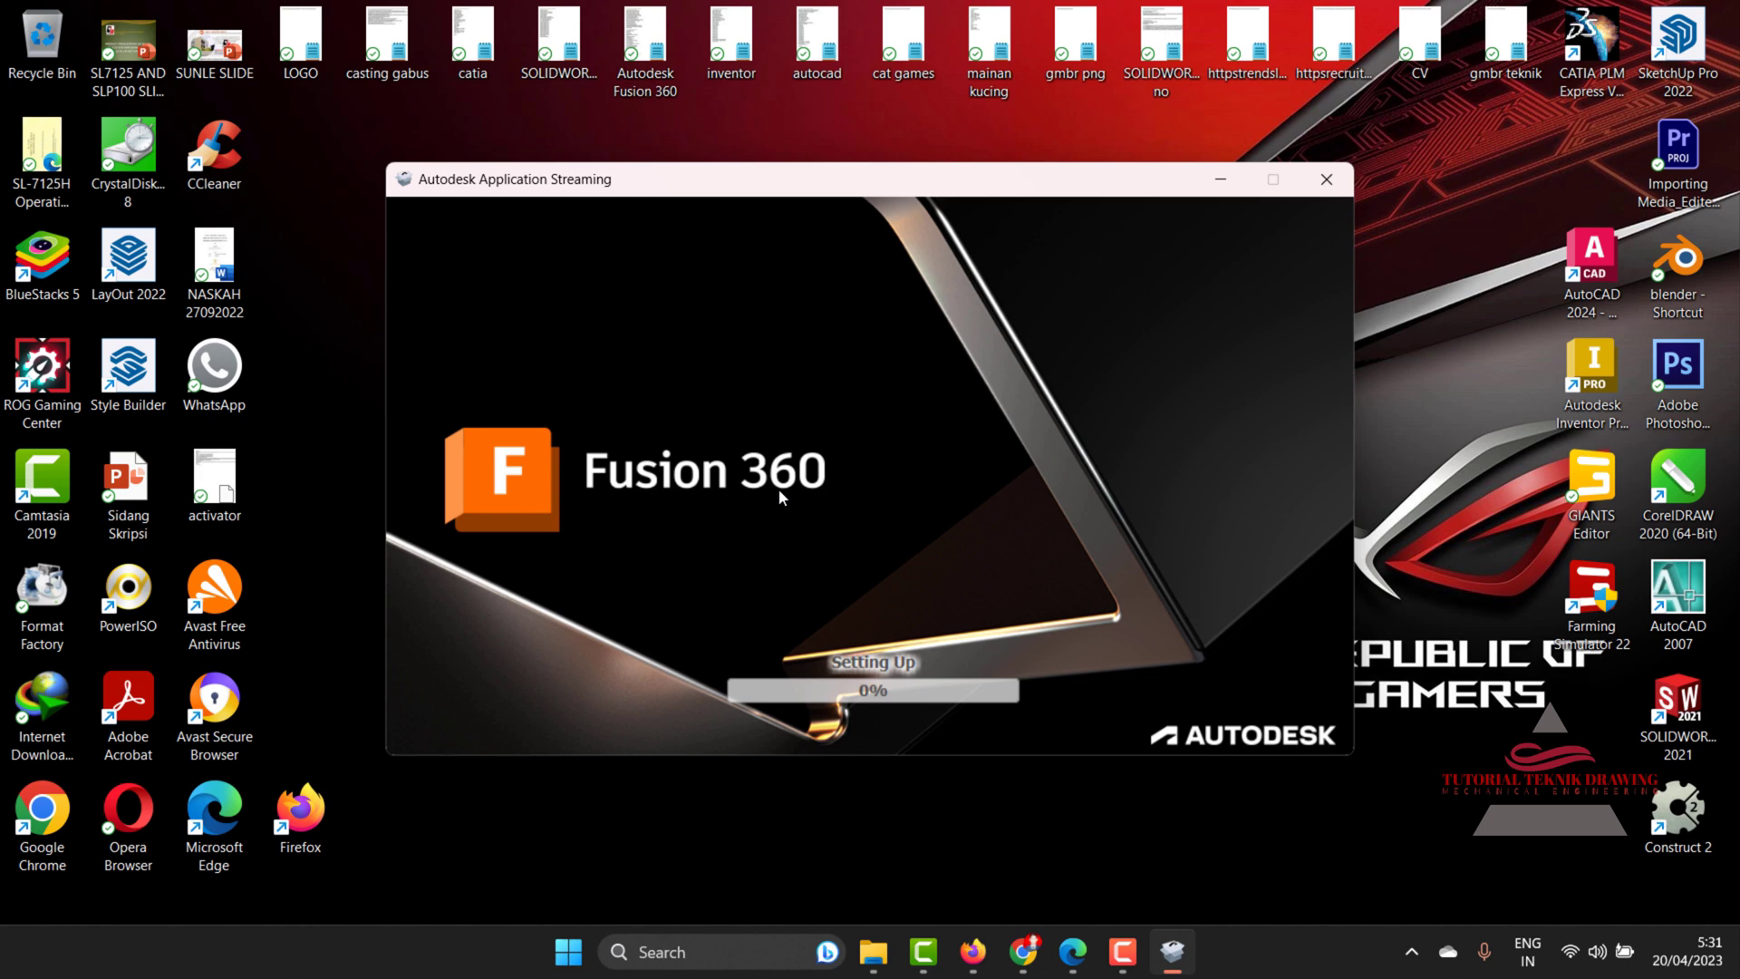
pyautogui.click(1557, 954)
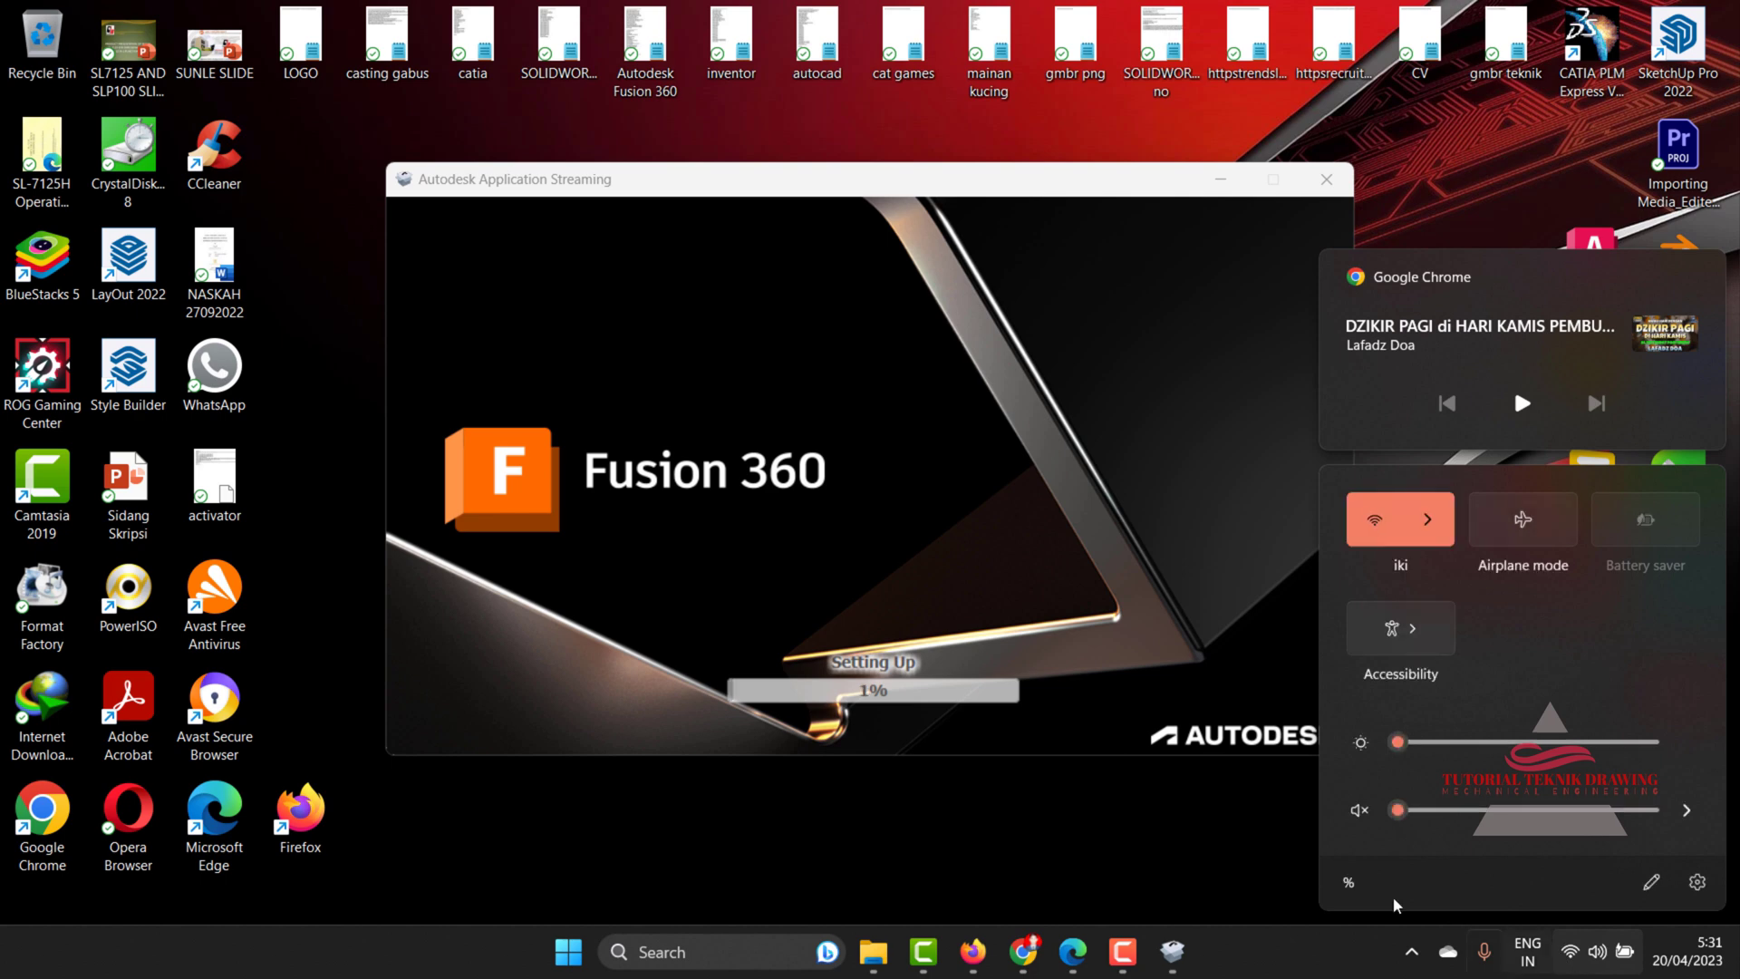
pyautogui.click(1198, 814)
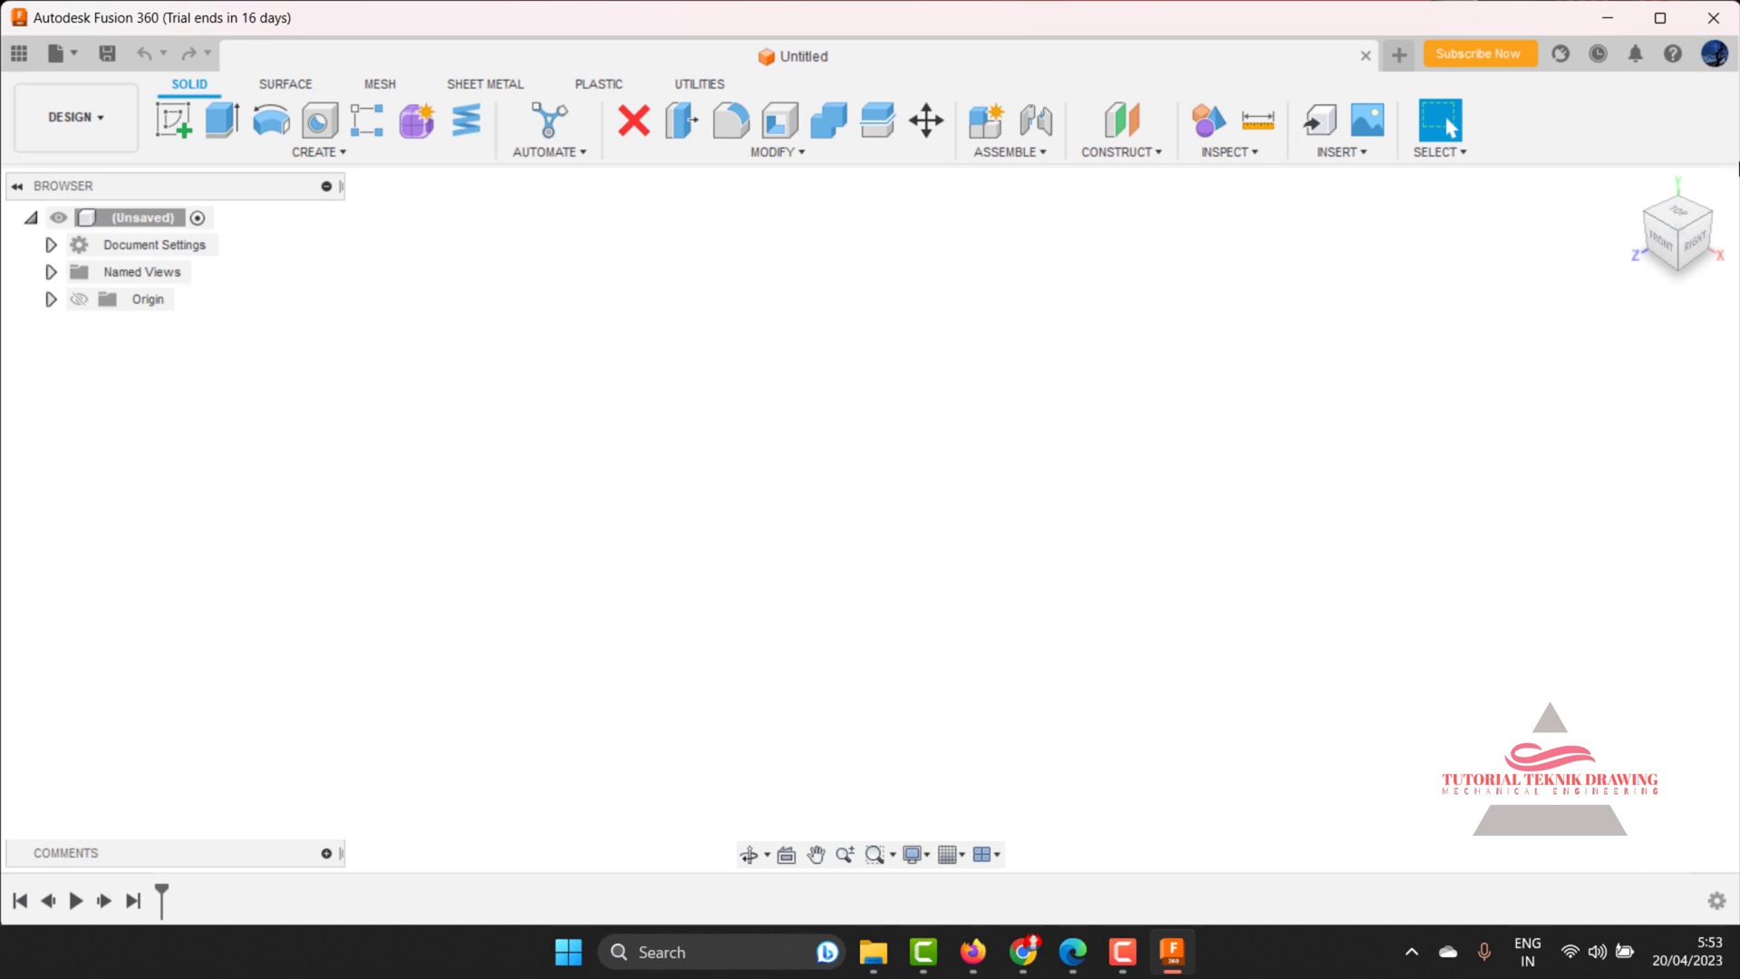
# Step: Sign out of the Autodesk account from the Fusion 360 profile menu and minimize the logout page
pyautogui.click(1718, 58)
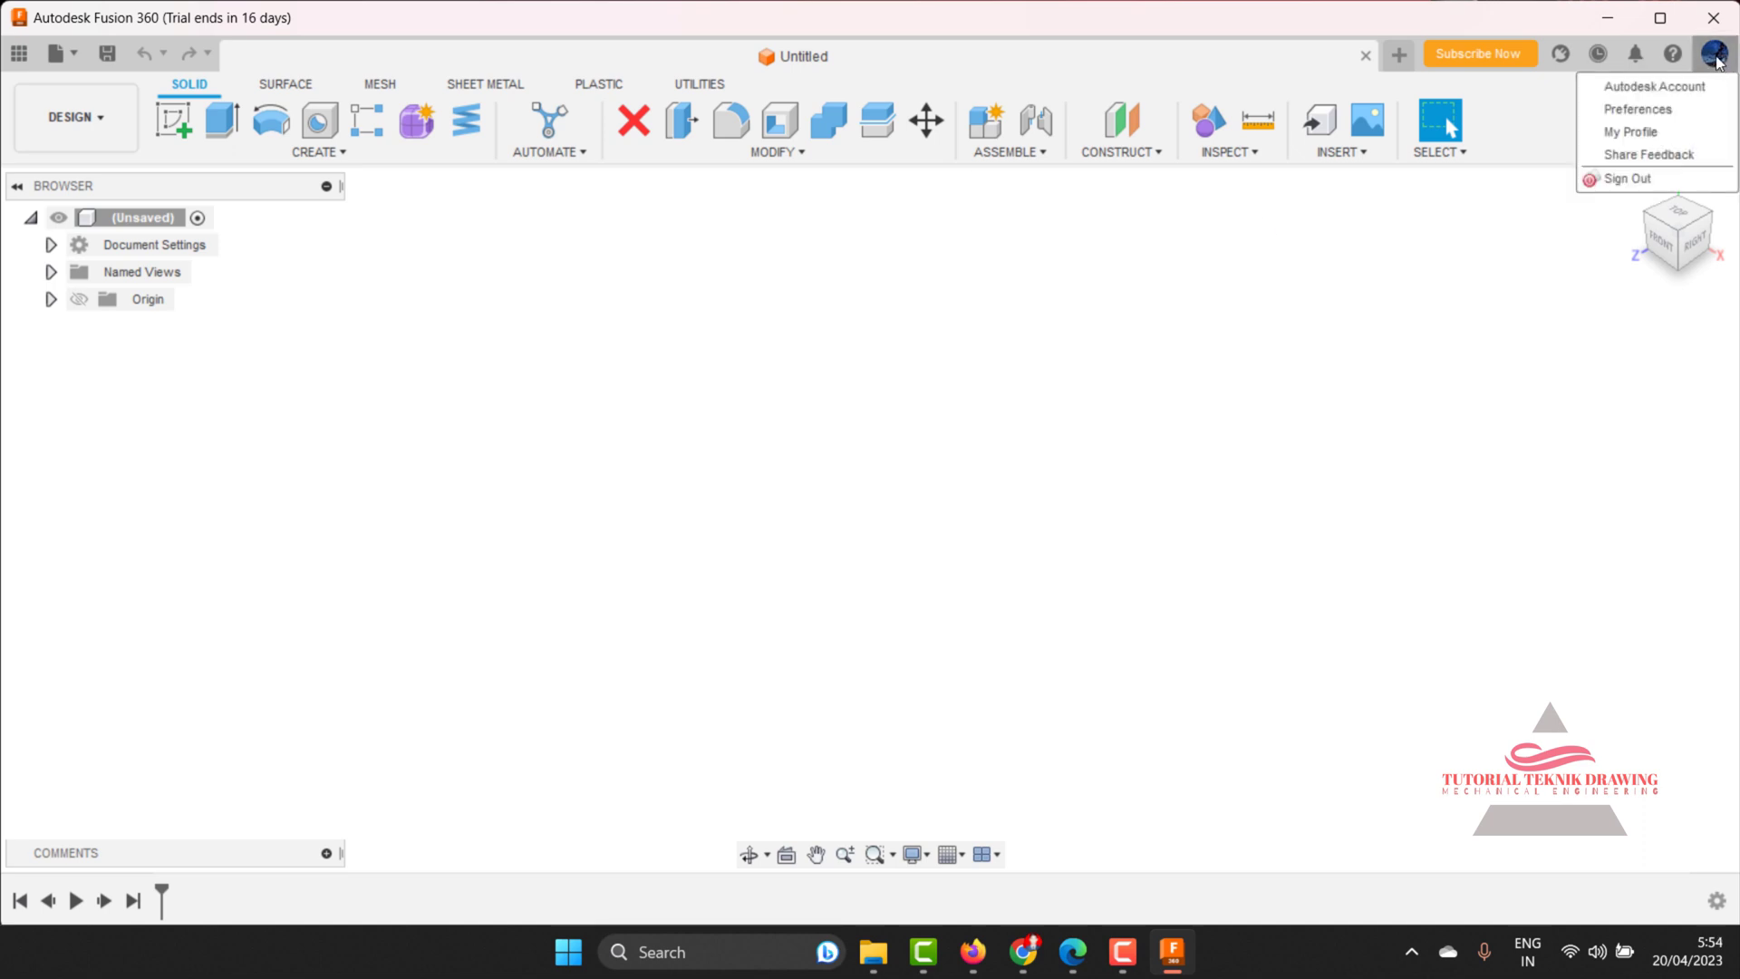
pyautogui.click(1530, 104)
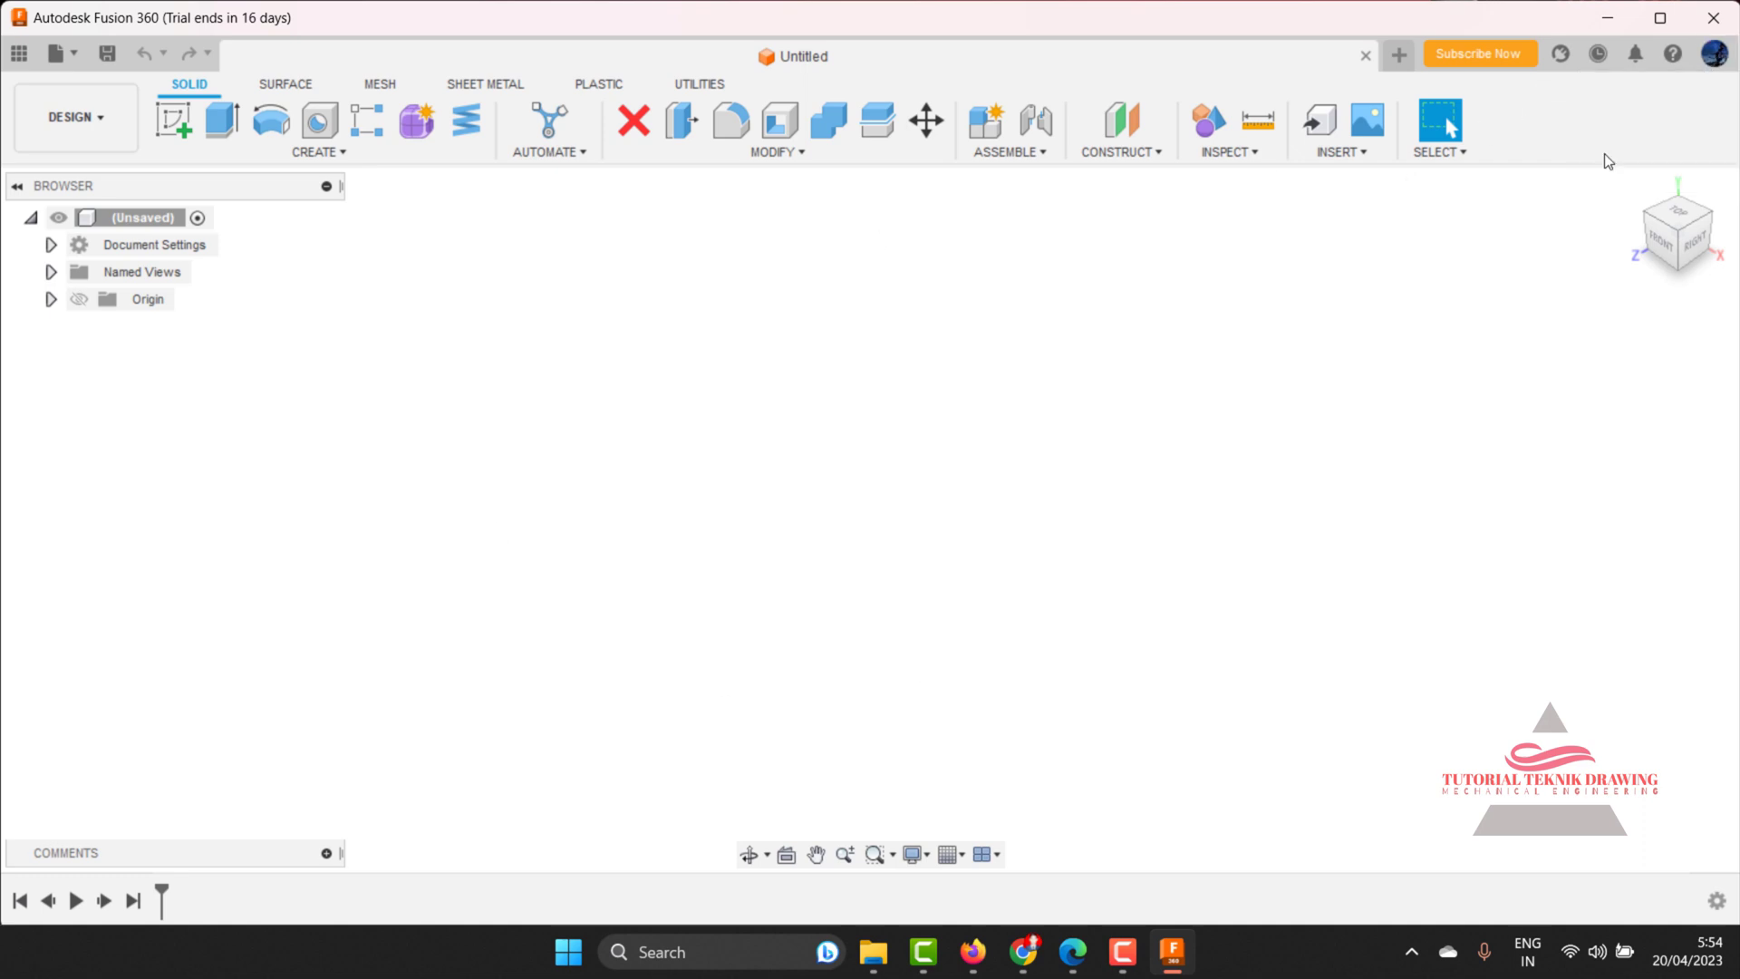
pyautogui.click(1714, 52)
pyautogui.click(1612, 182)
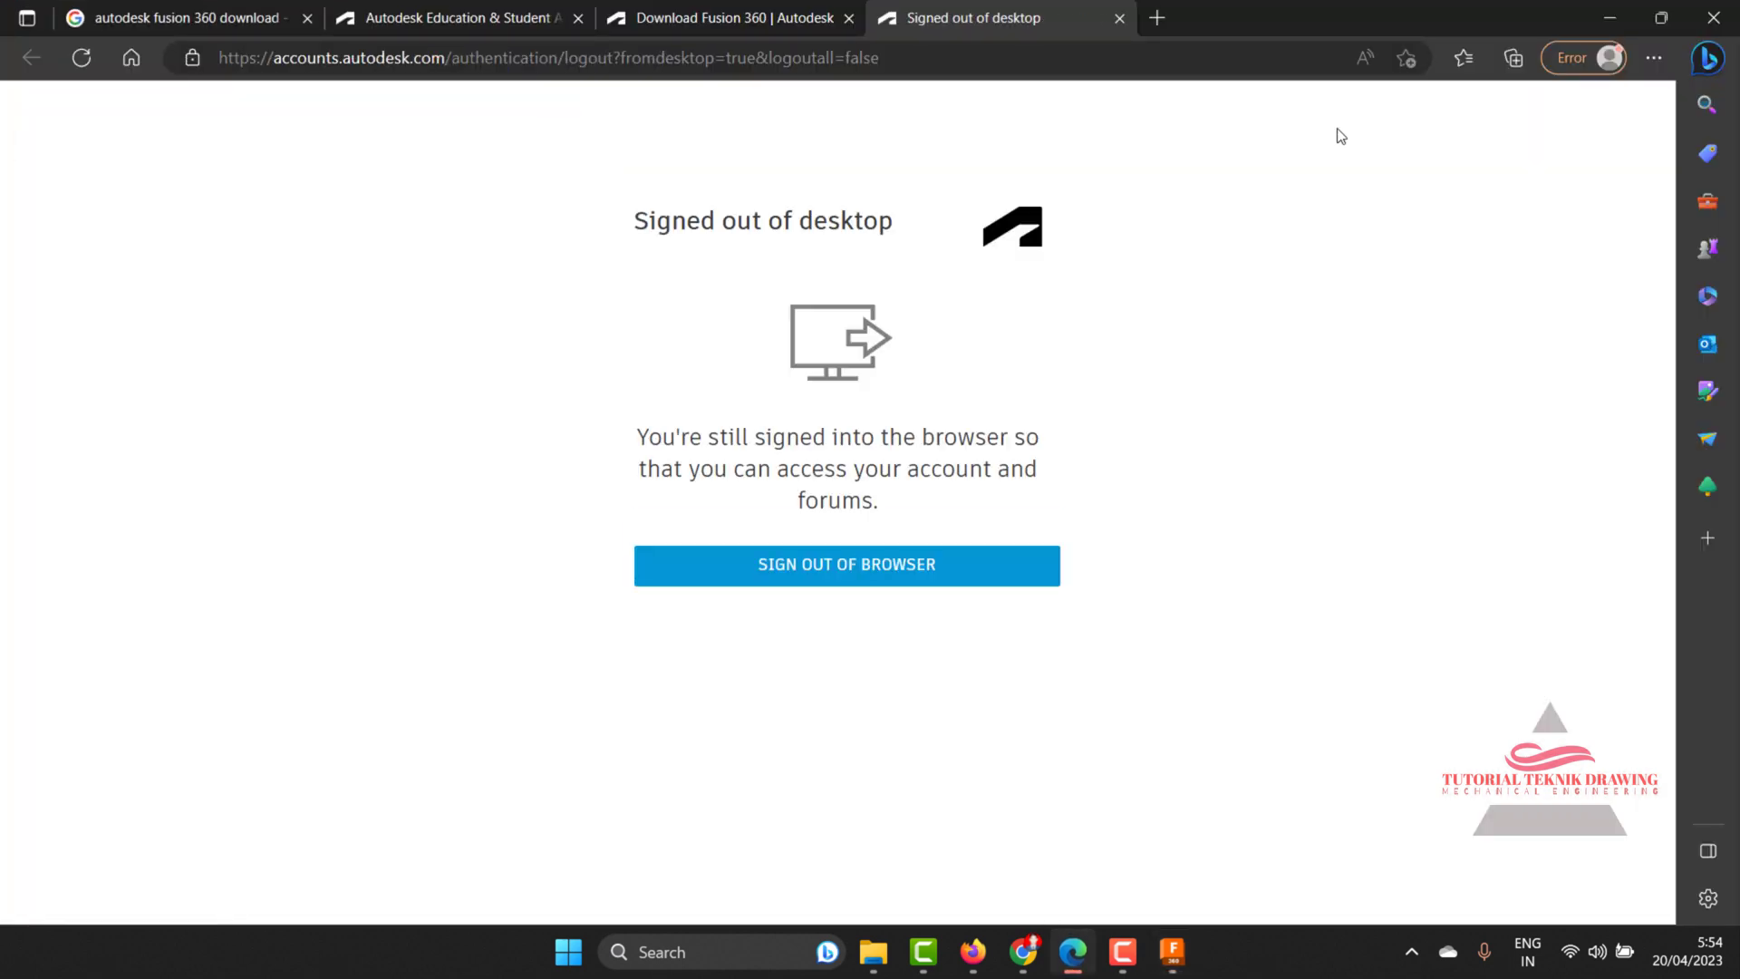
pyautogui.click(1621, 16)
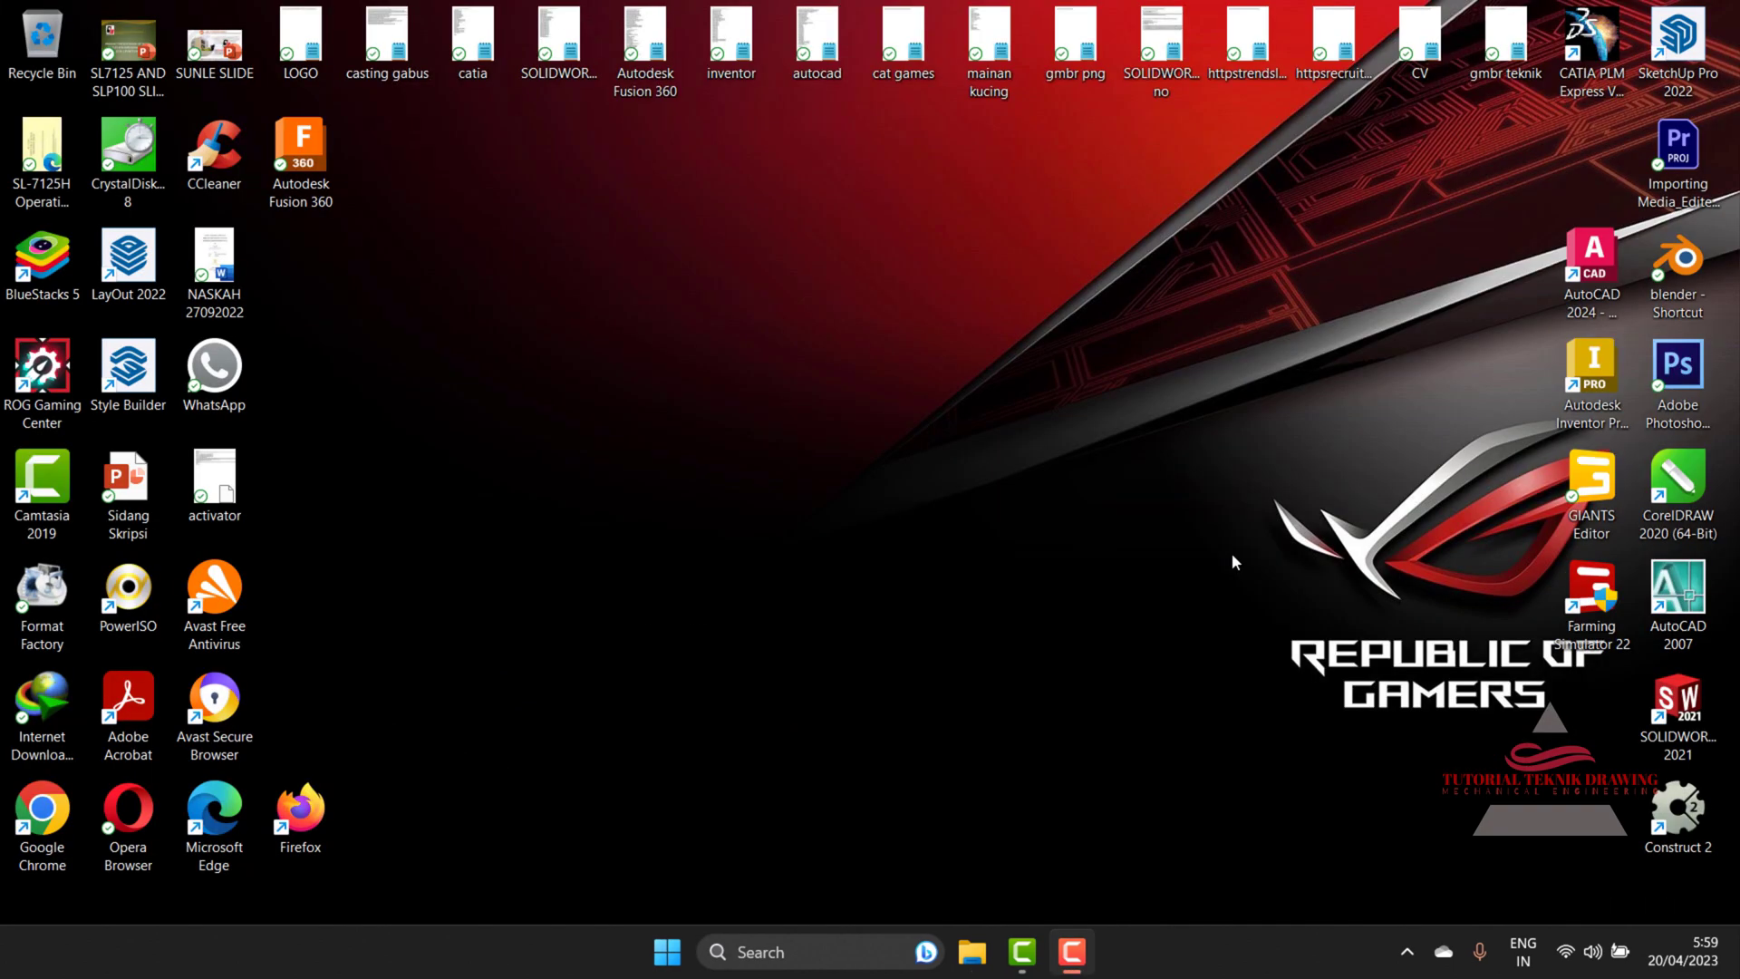
# Step: Refresh the desktop, relaunch Fusion 360 and start browser sign-in from its welcome screen
pyautogui.rightClick(900, 379)
pyautogui.click(975, 476)
pyautogui.rightClick(748, 400)
pyautogui.click(825, 502)
pyautogui.doubleClick(308, 174)
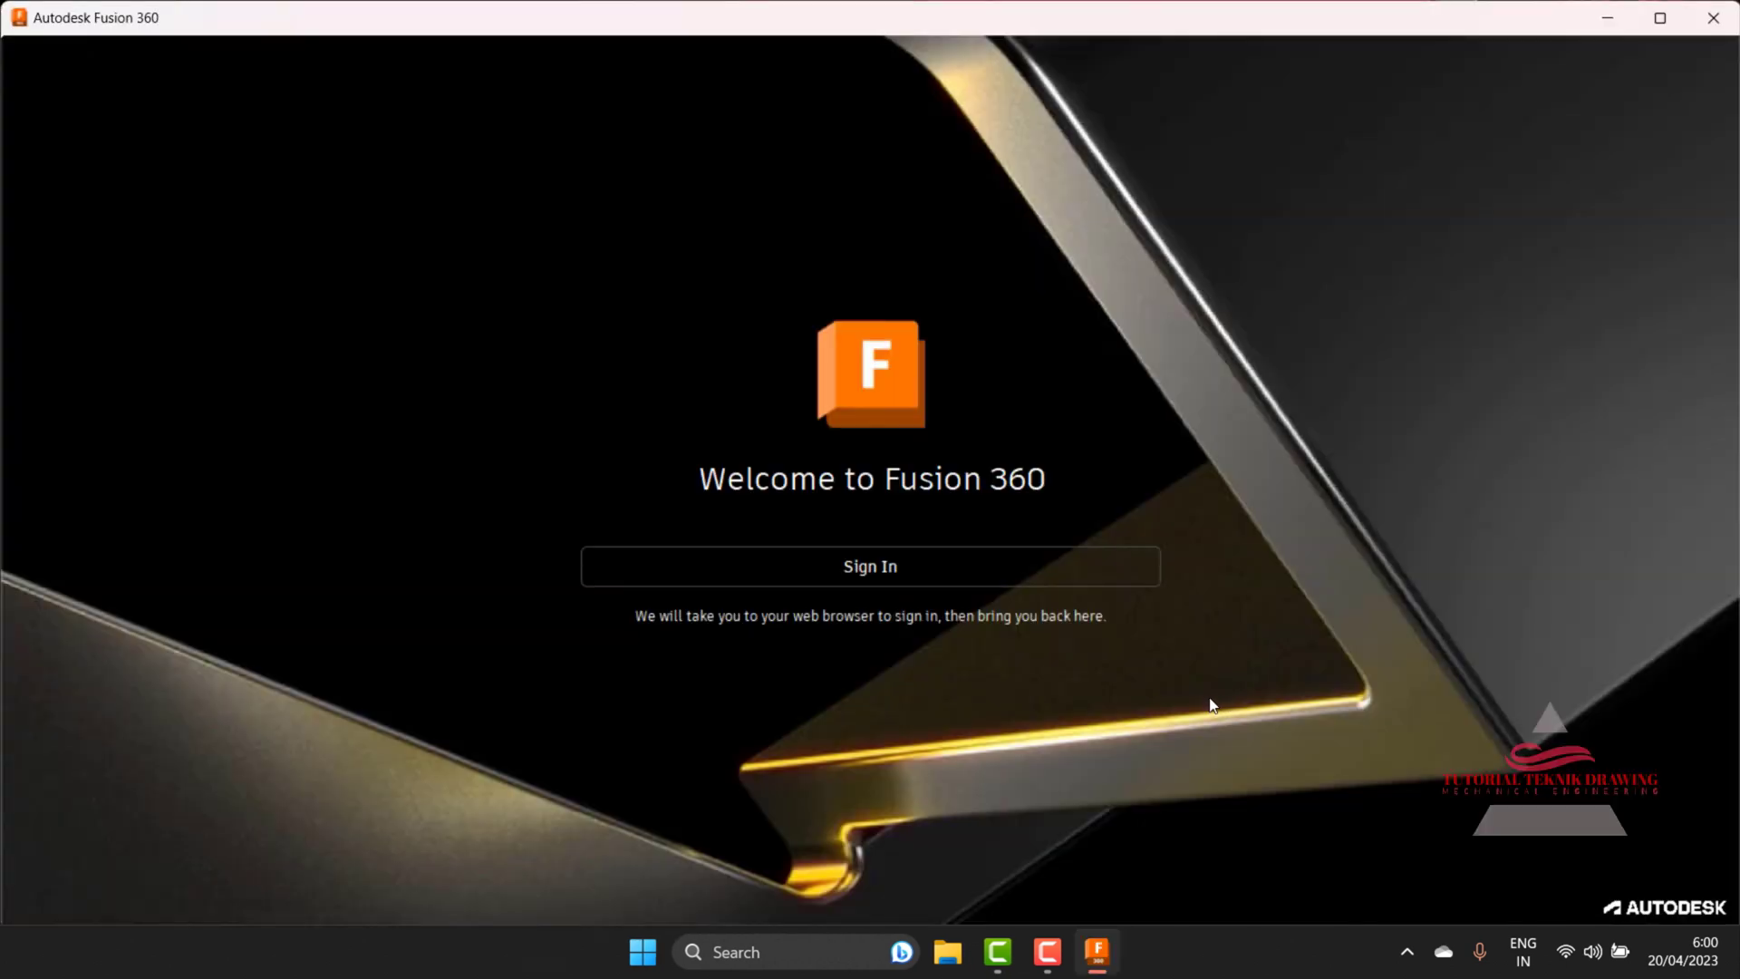
pyautogui.click(944, 571)
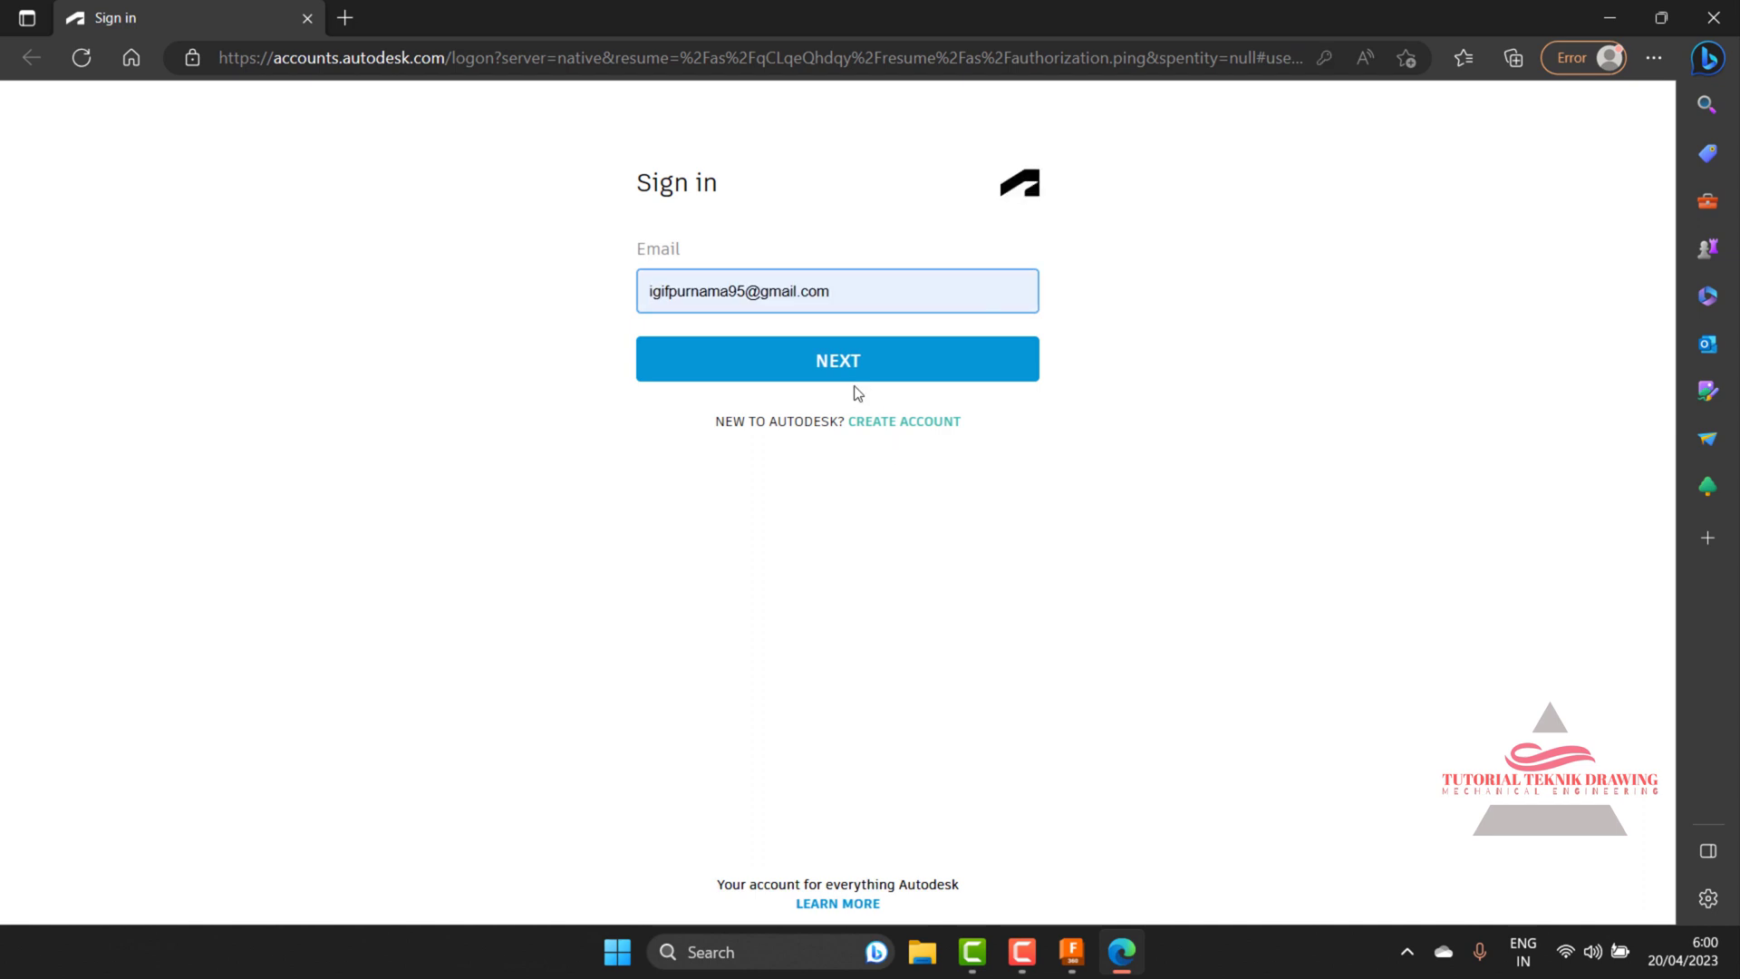
# Step: Correct the account e-mail, sign in with the saved password and submit the 6-digit verification code
pyautogui.click(746, 295)
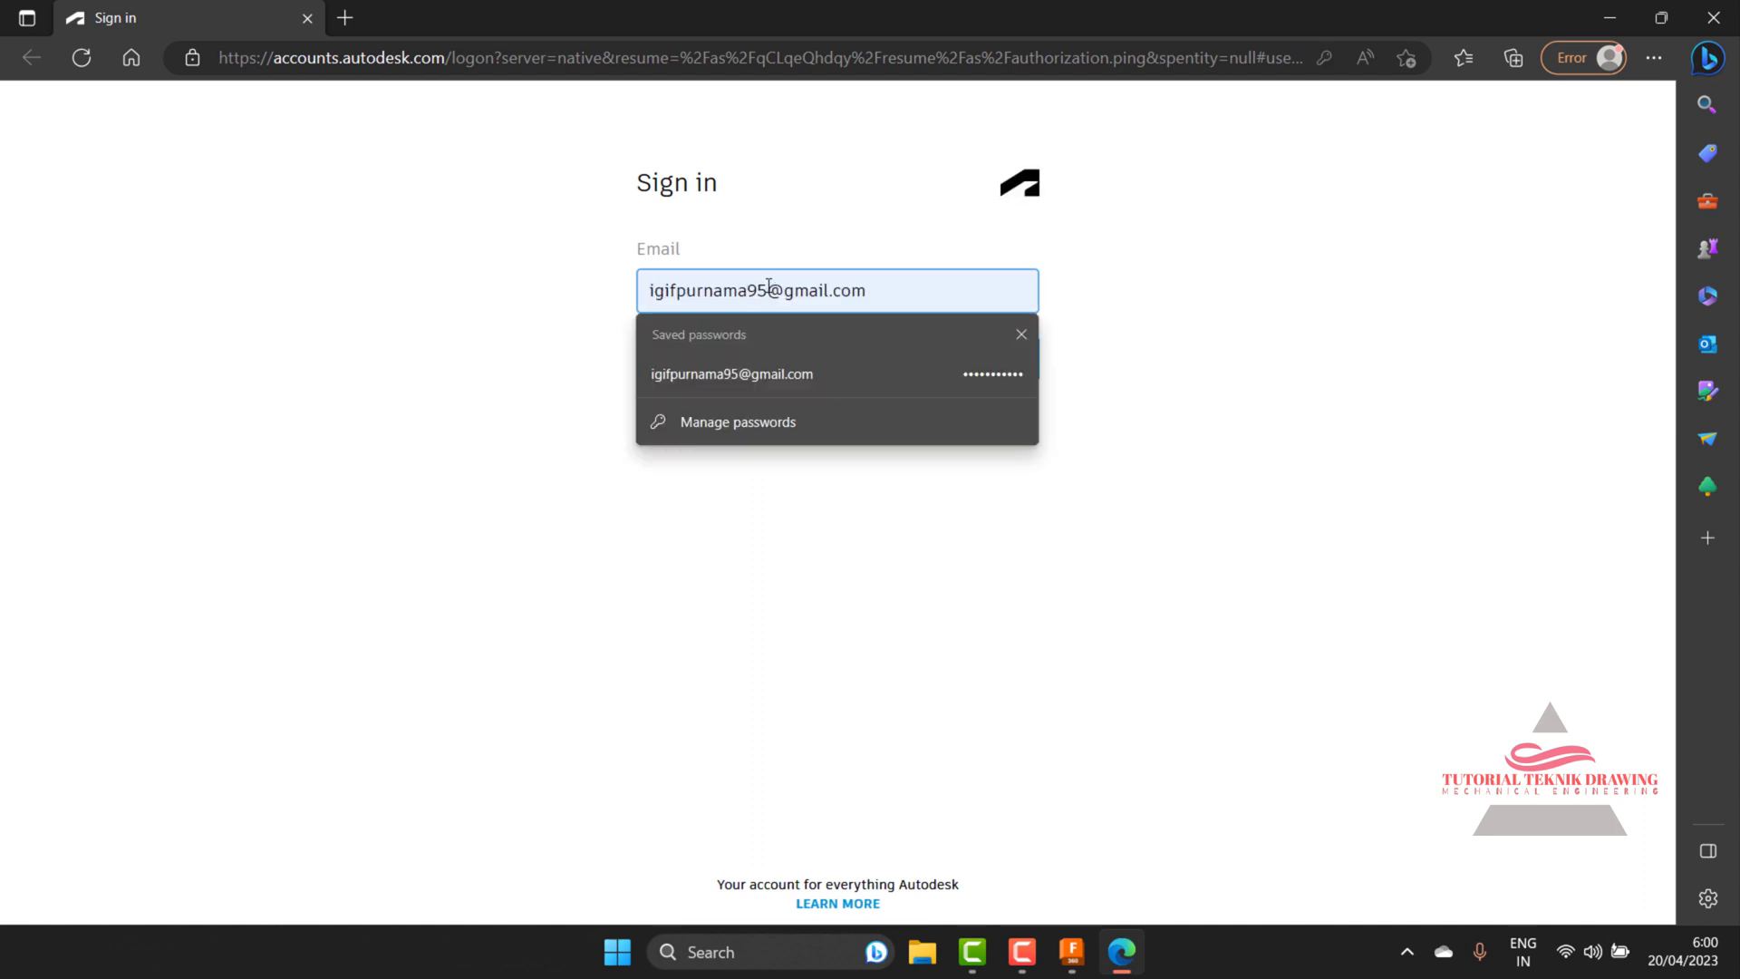
pyautogui.press('BackSpace')
pyautogui.press('BackSpace')
pyautogui.click(834, 360)
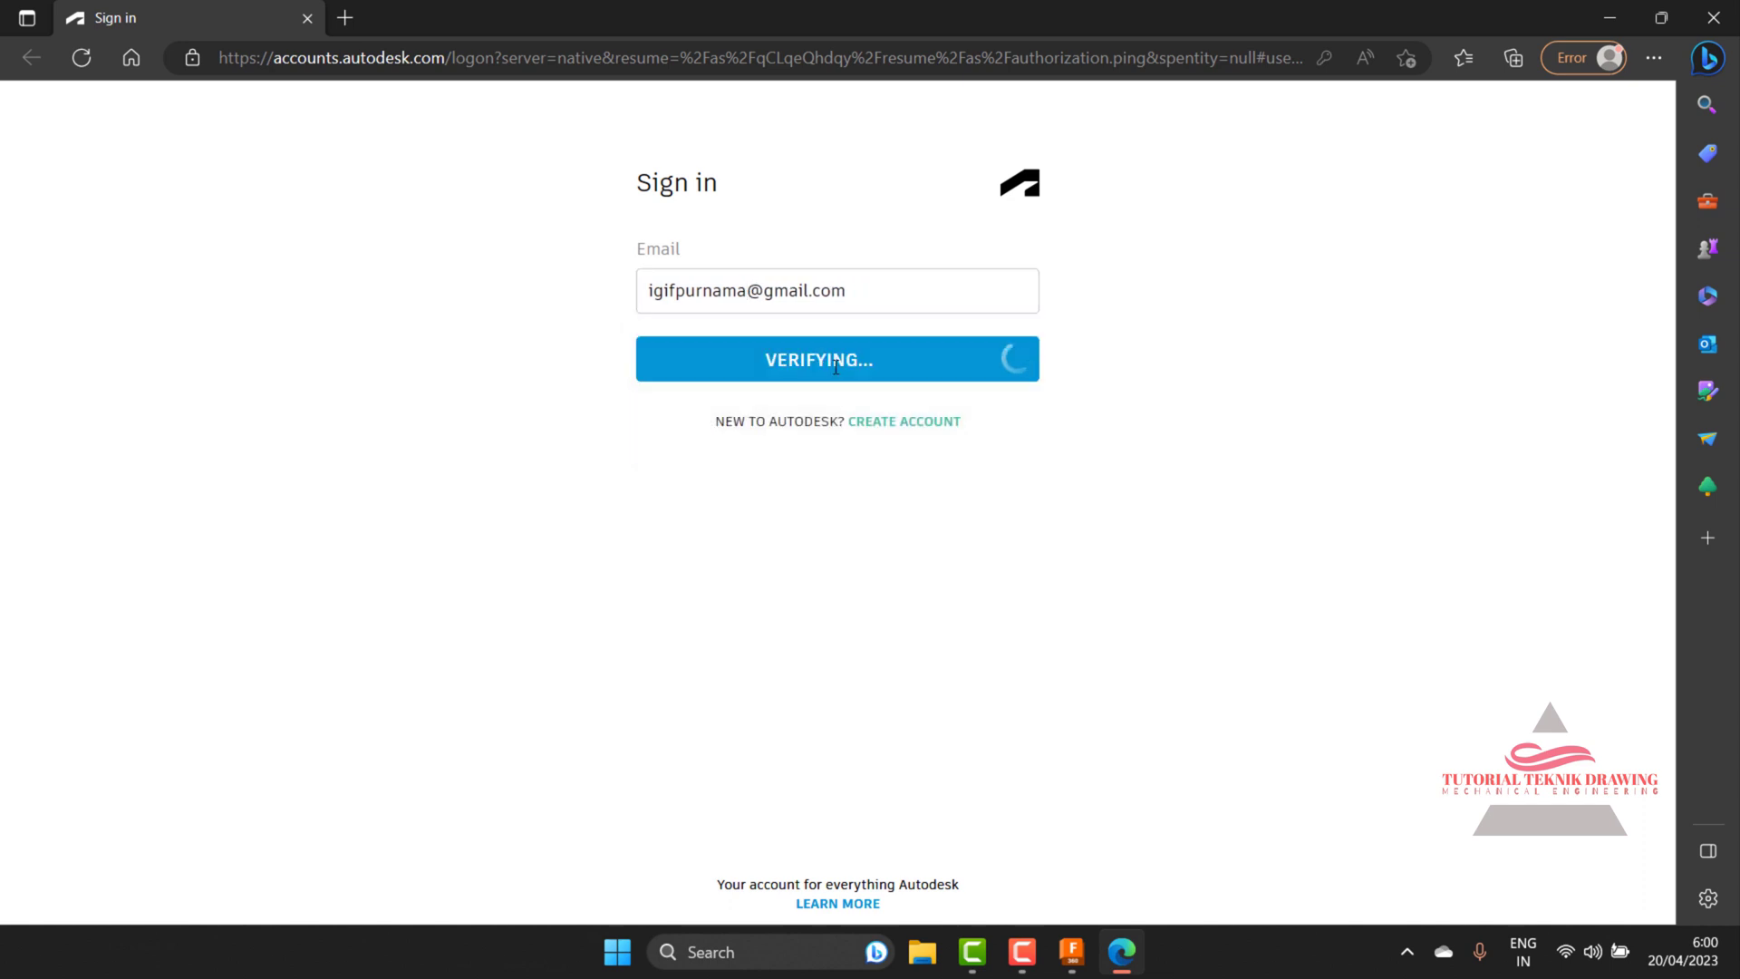
pyautogui.click(843, 440)
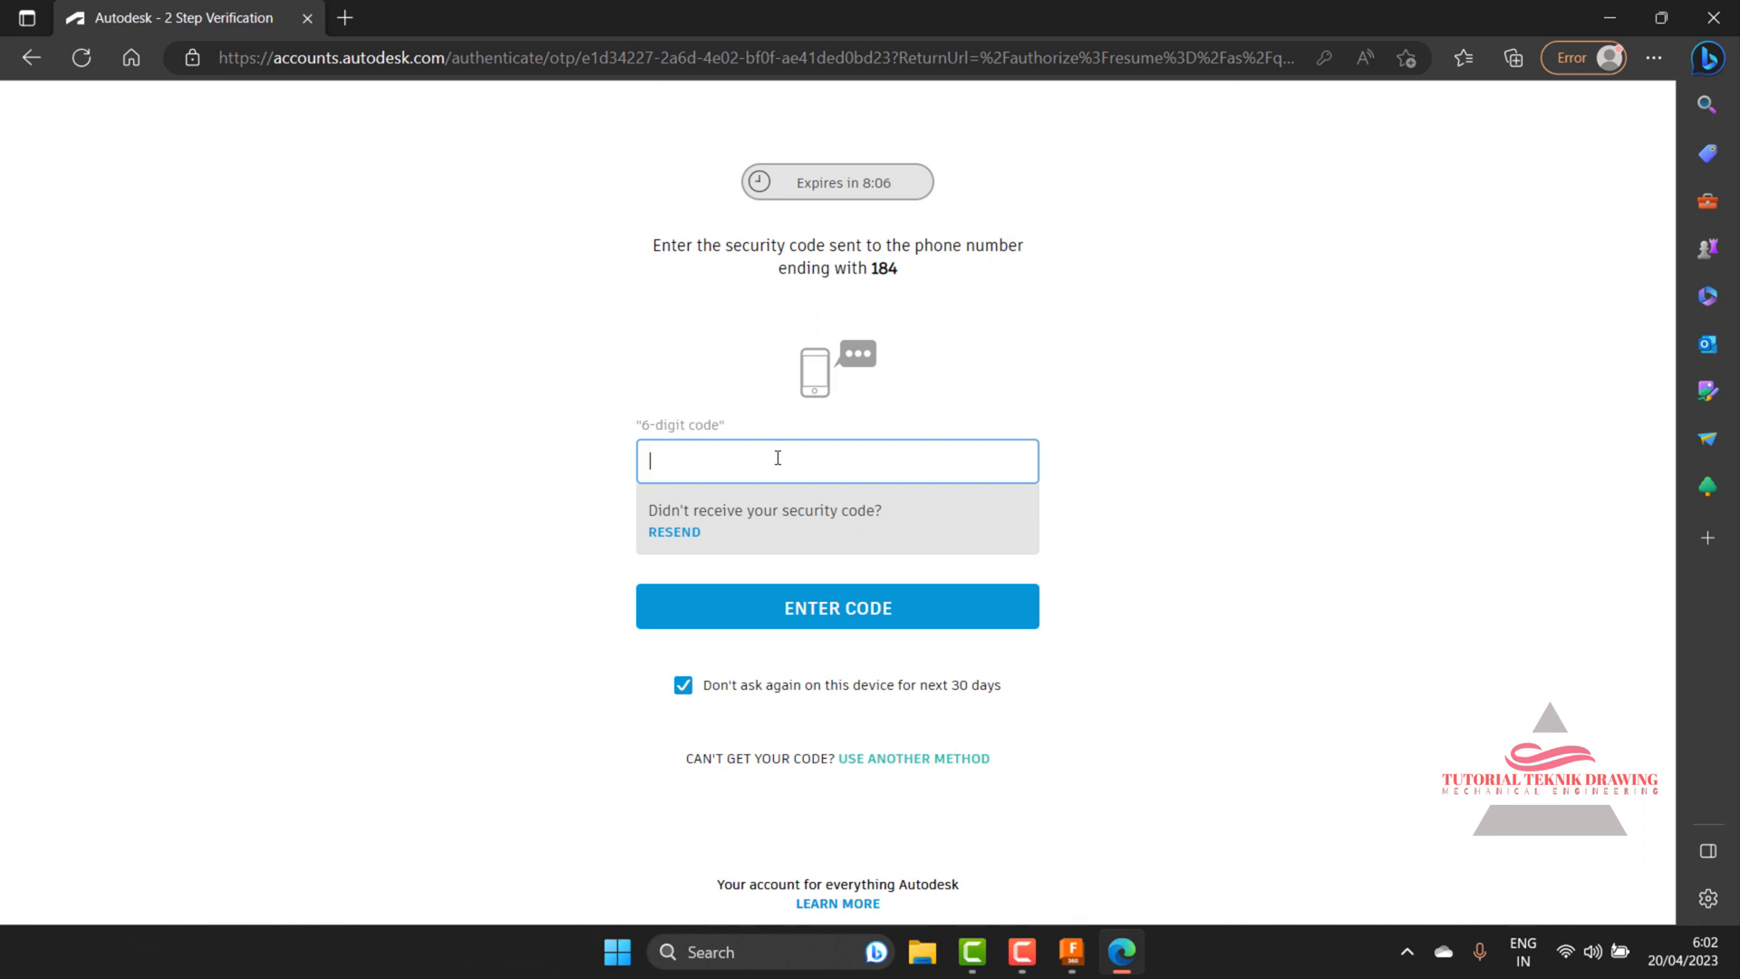
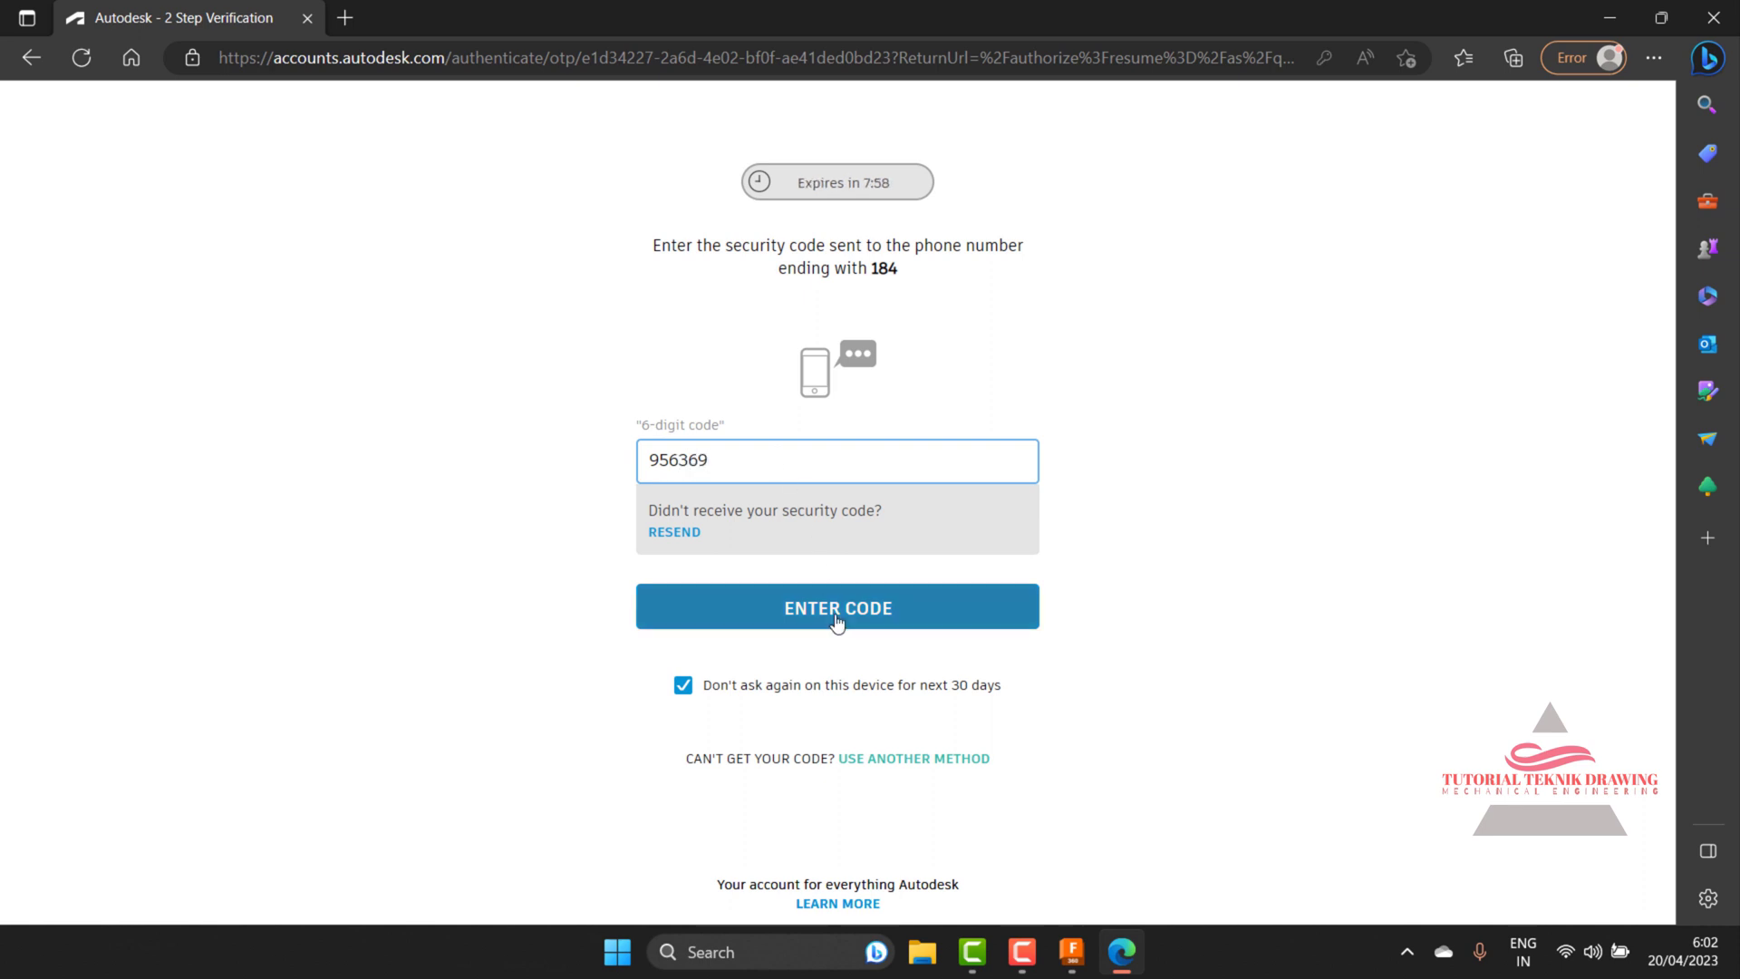
pyautogui.click(838, 616)
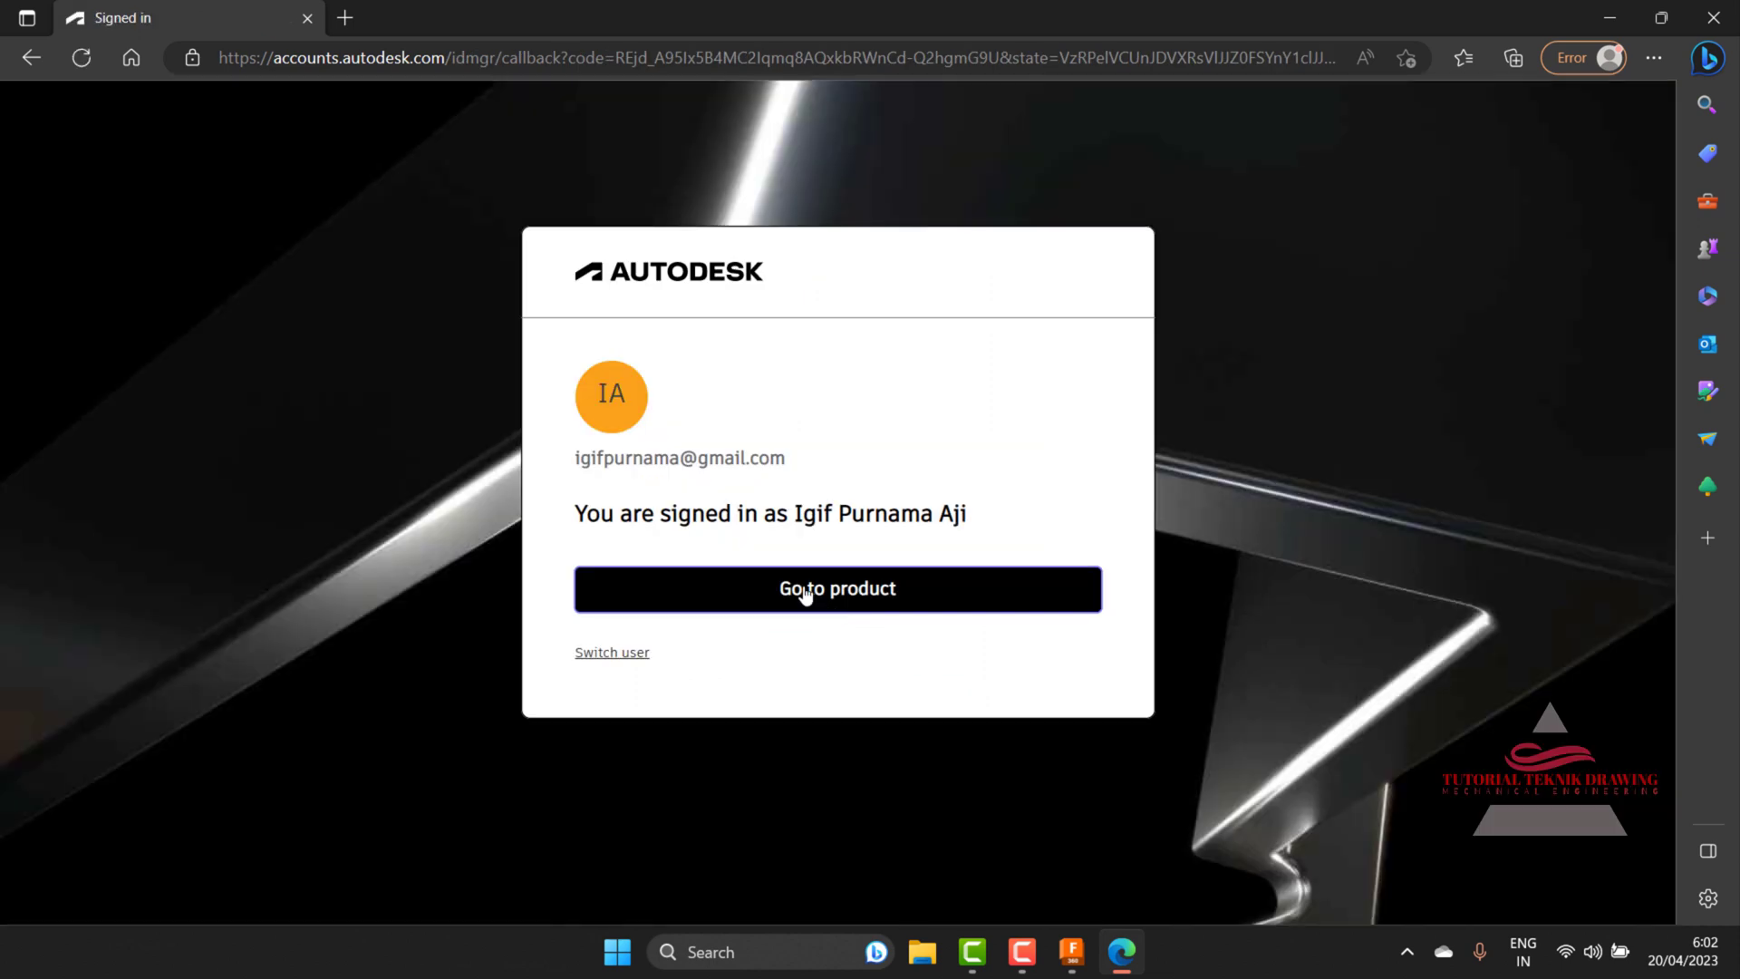
# Step: Continue to the product and allow Autodesk Identity Manager to open
pyautogui.click(804, 594)
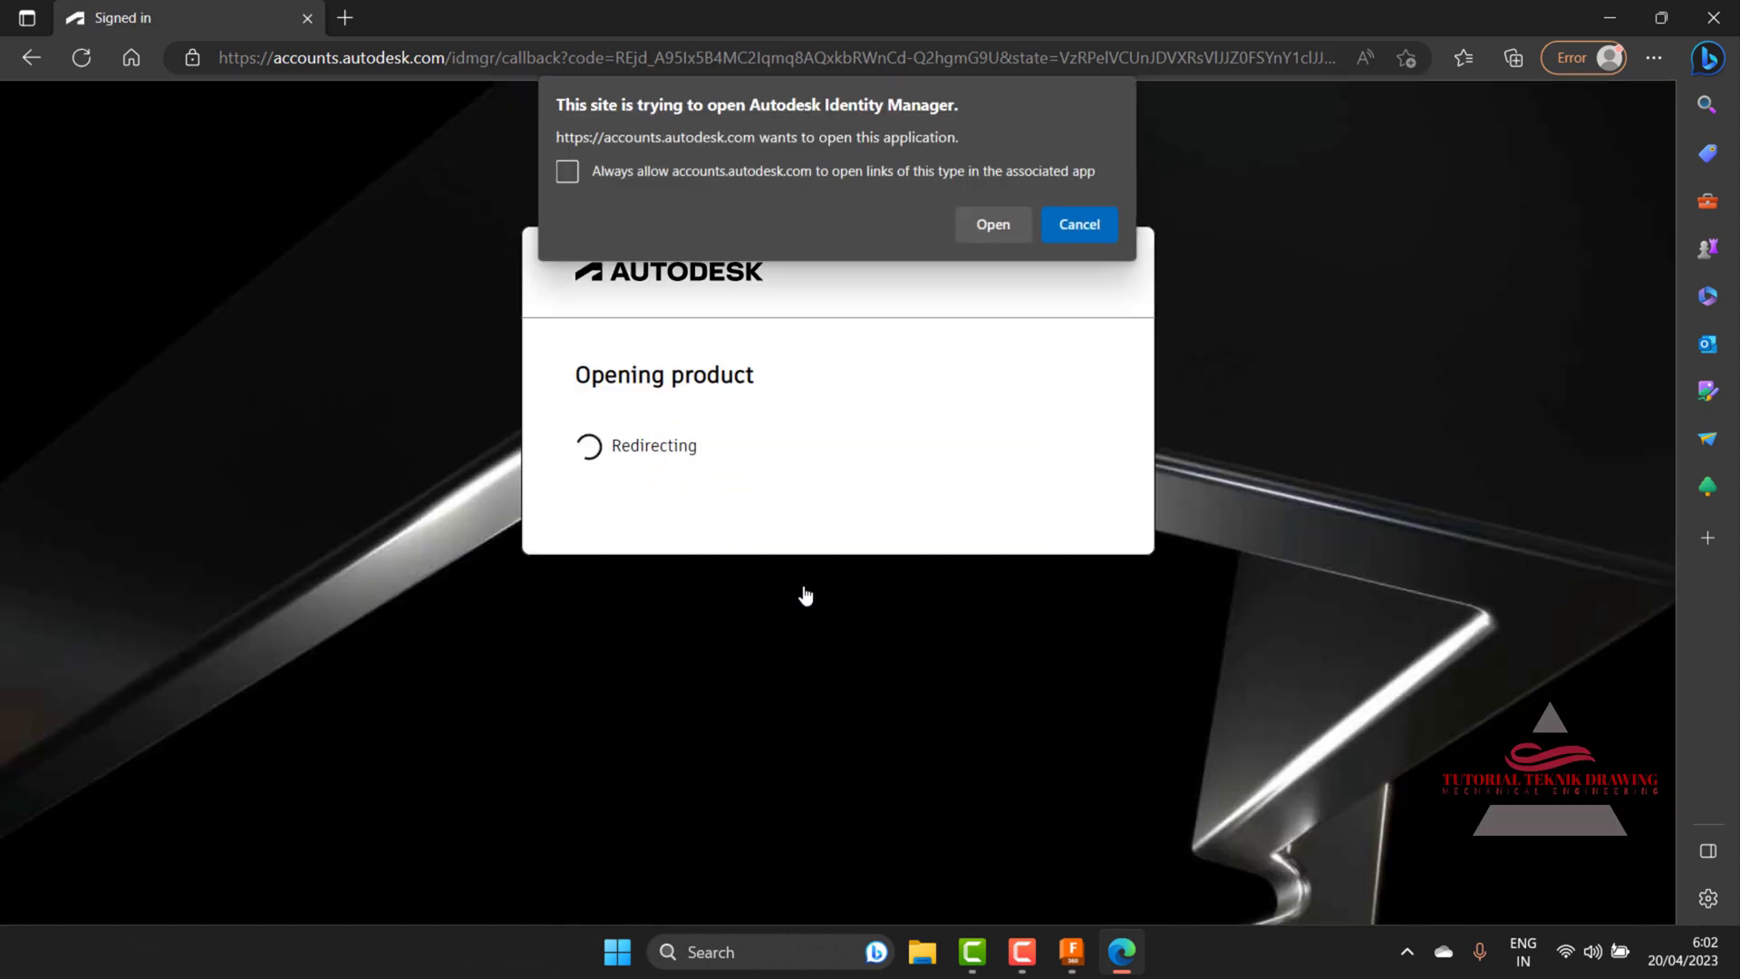
pyautogui.click(1004, 237)
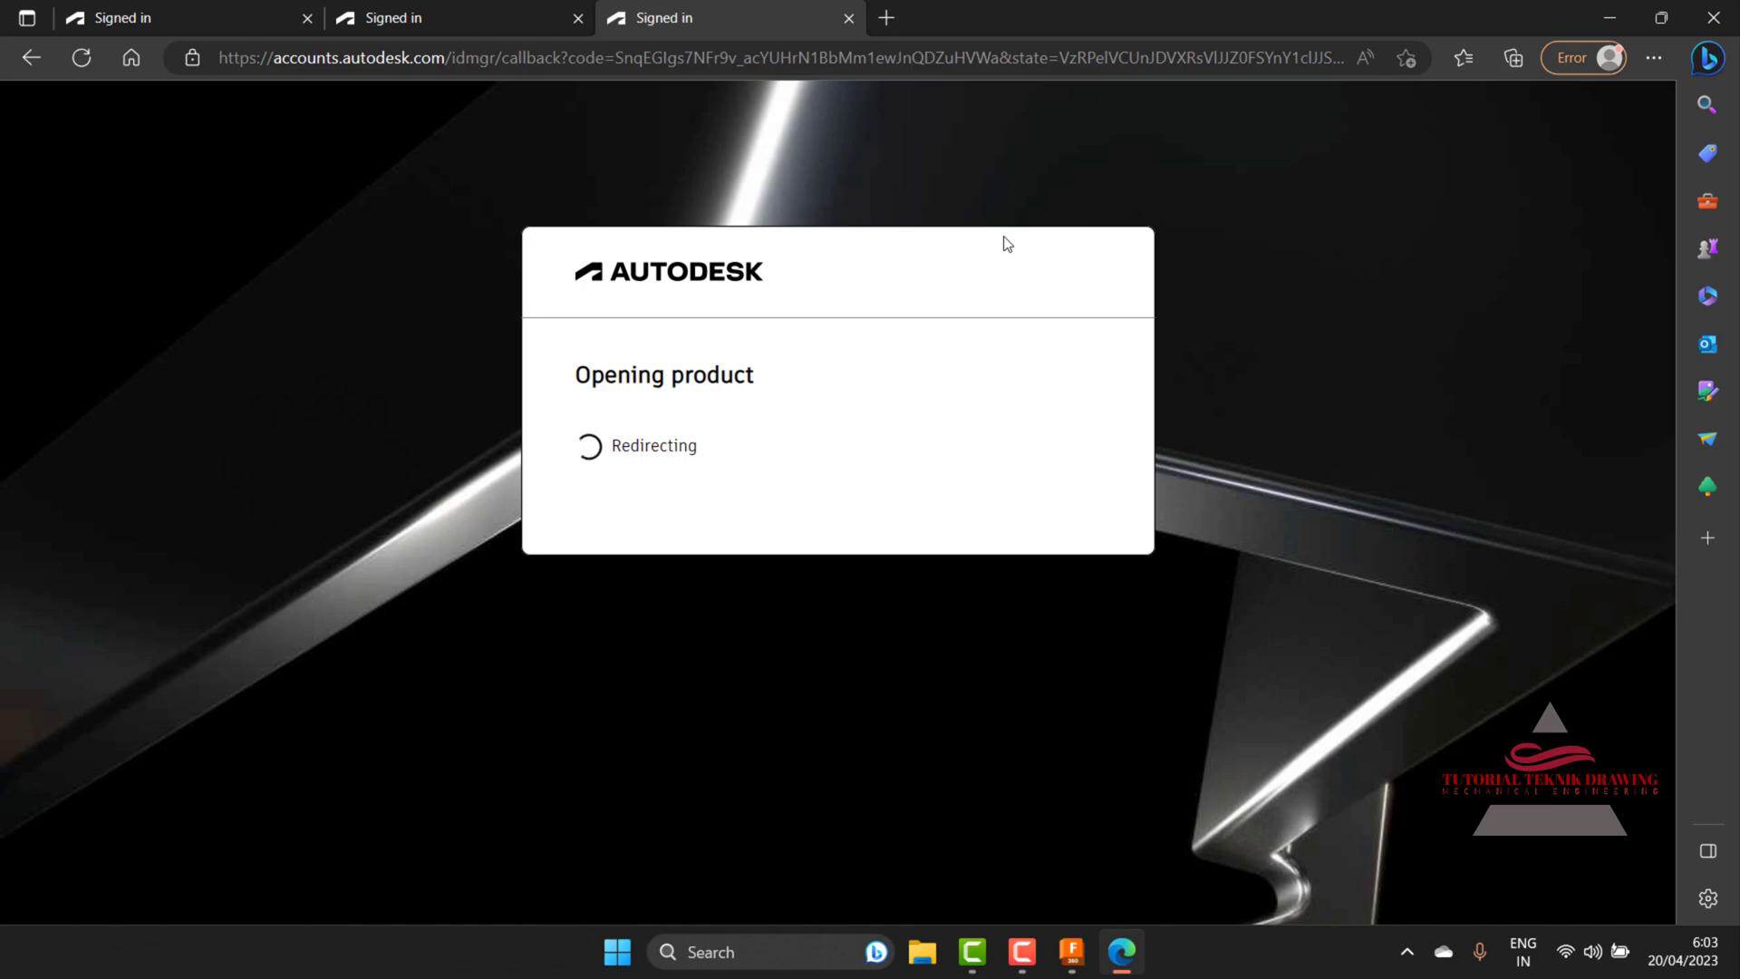